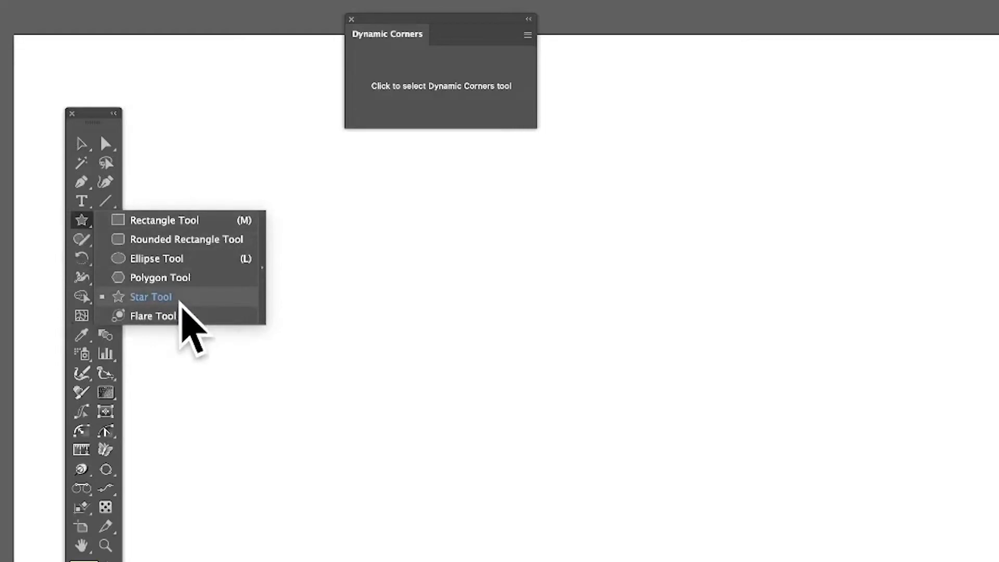
Step: Draw a large yellow ten-pointed star with the Star tool, then activate the Dynamic Corners tool
click(167, 304)
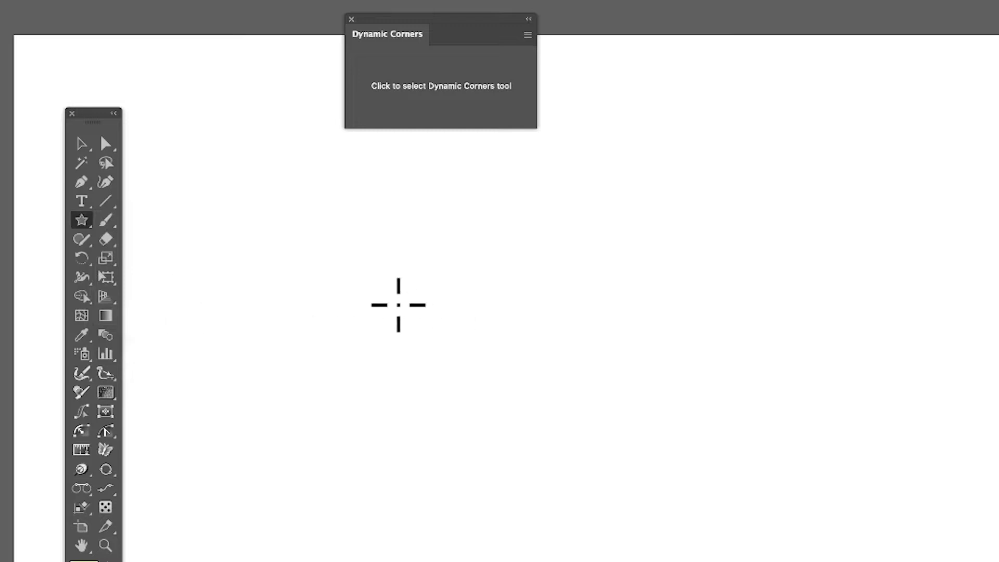
drag(399, 305, 534, 413)
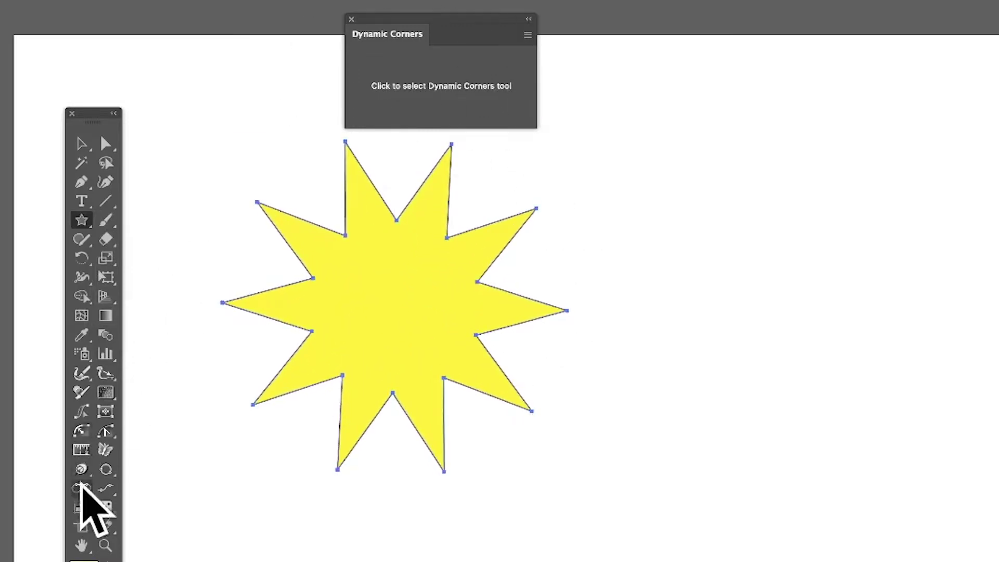
click(82, 432)
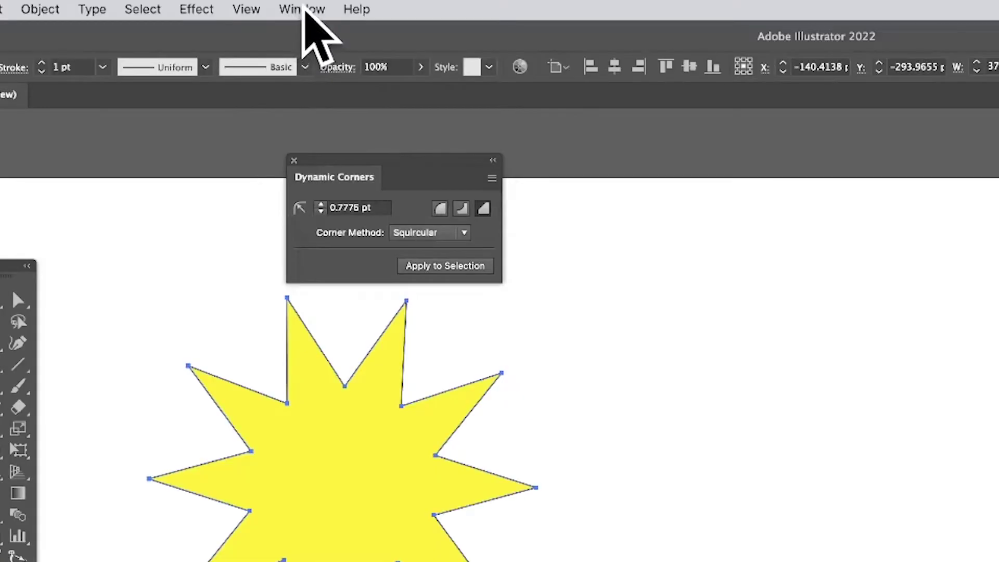
click(302, 10)
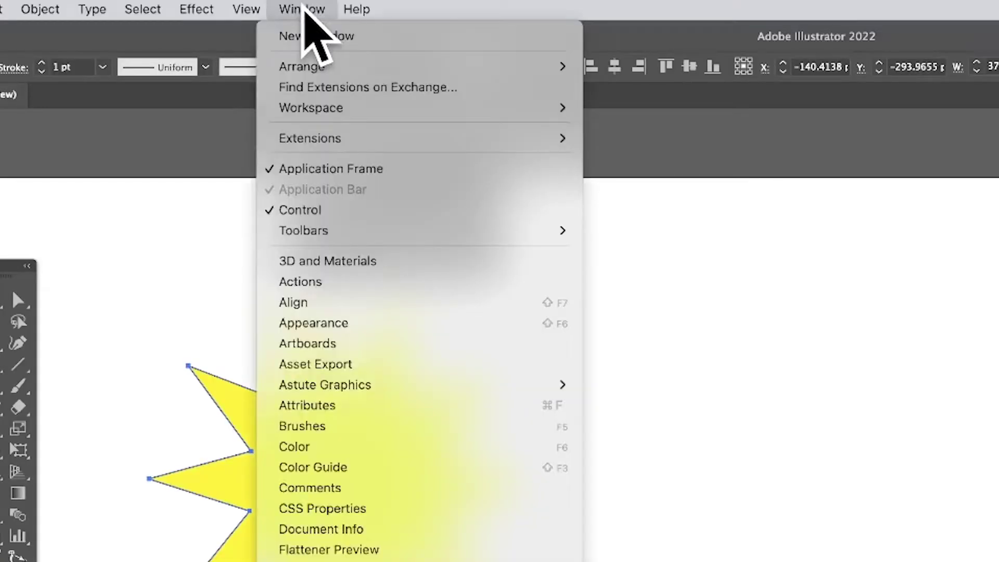
mouse_move(393, 382)
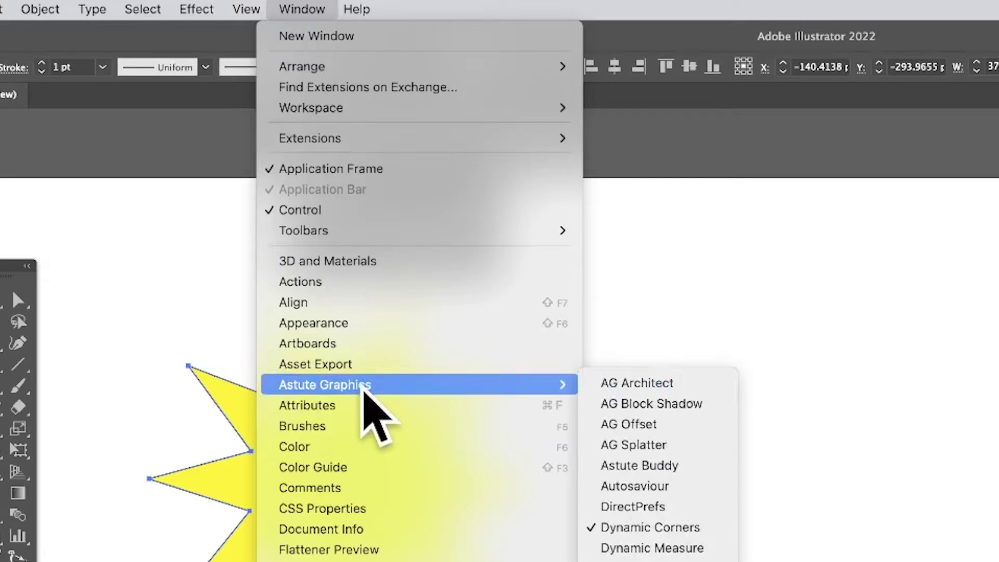
click(662, 29)
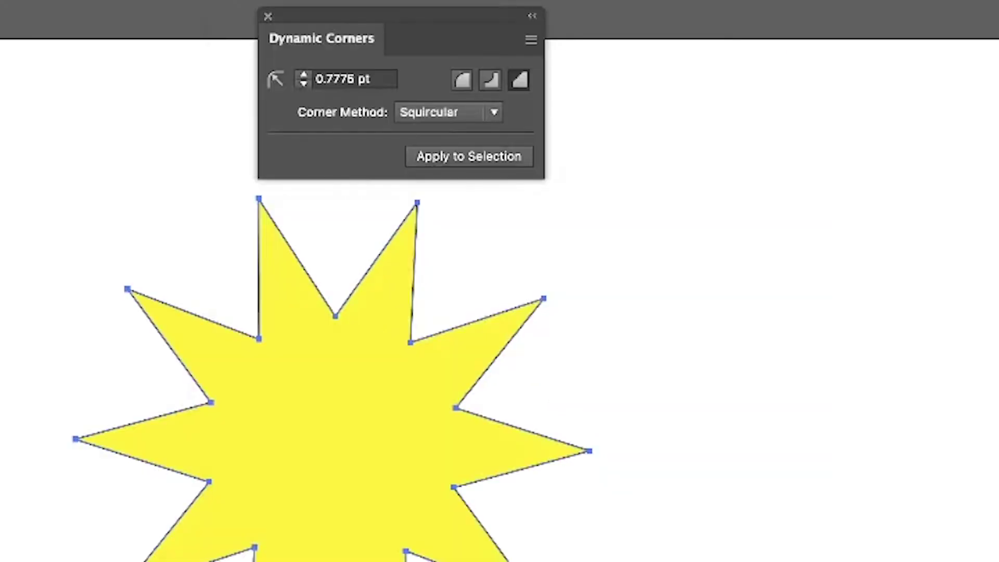
Step: Round the star's left, top and upper-right inner corners, and enlarge the right point's rounding
drag(210, 402, 118, 361)
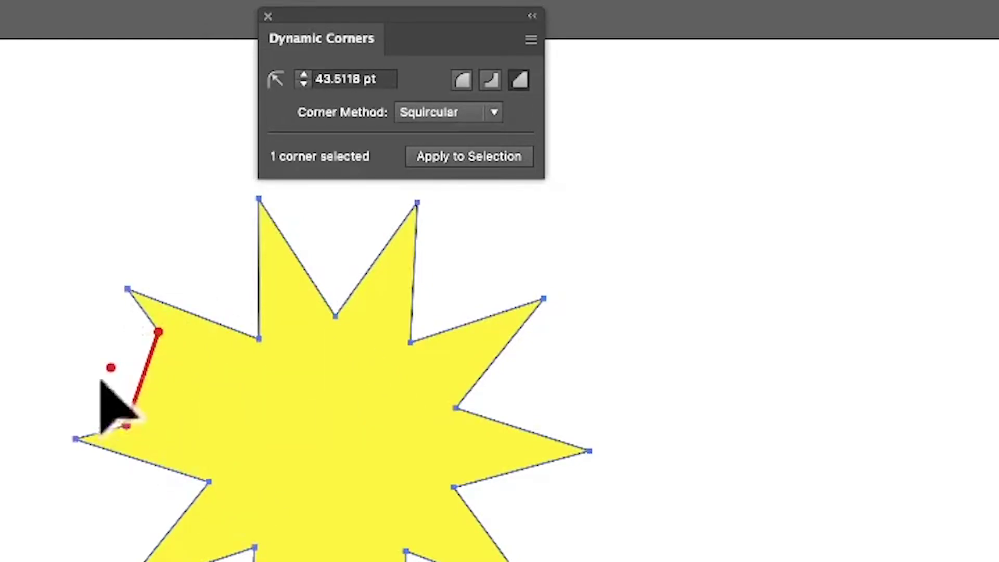
drag(335, 312, 351, 246)
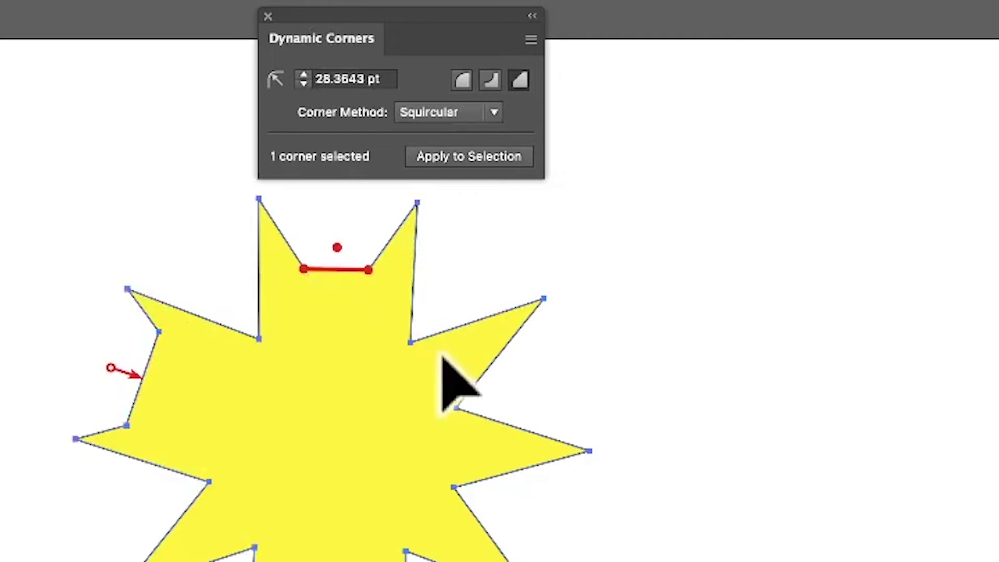
drag(427, 333, 499, 310)
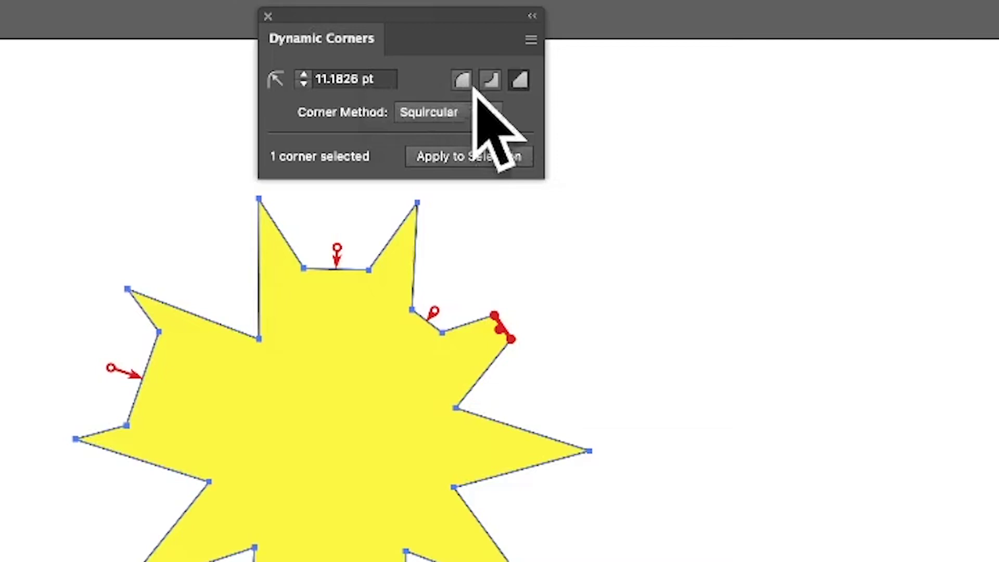
drag(510, 338, 466, 341)
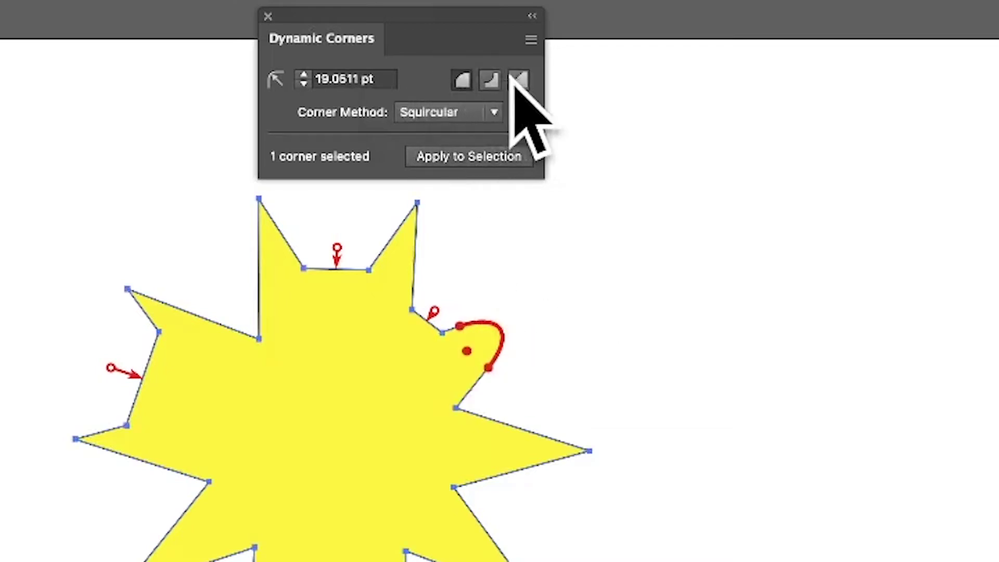
Step: Try Inverted Round and Chamfer on the right point's corner, leaving it a straight chamfer
click(492, 81)
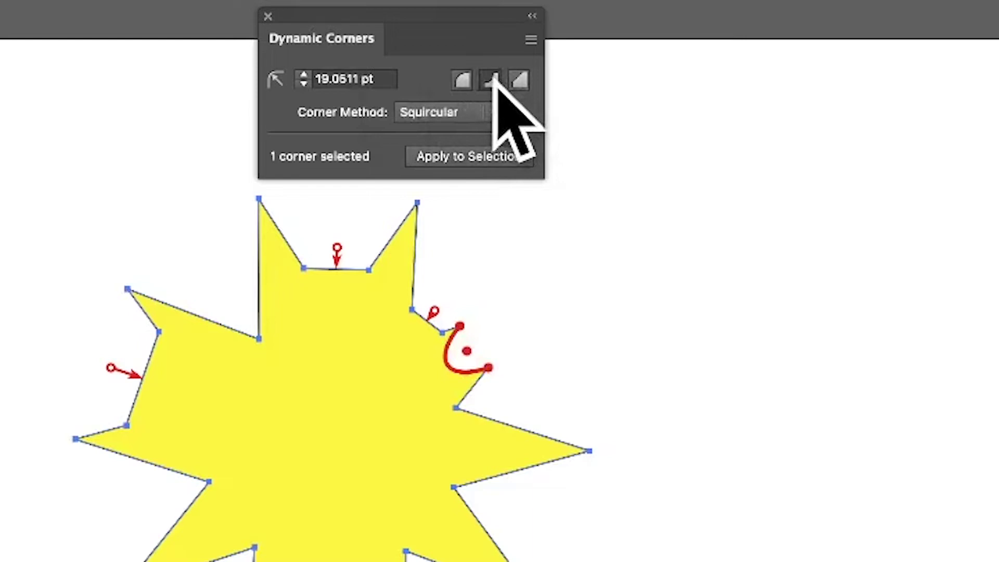
click(520, 80)
click(491, 80)
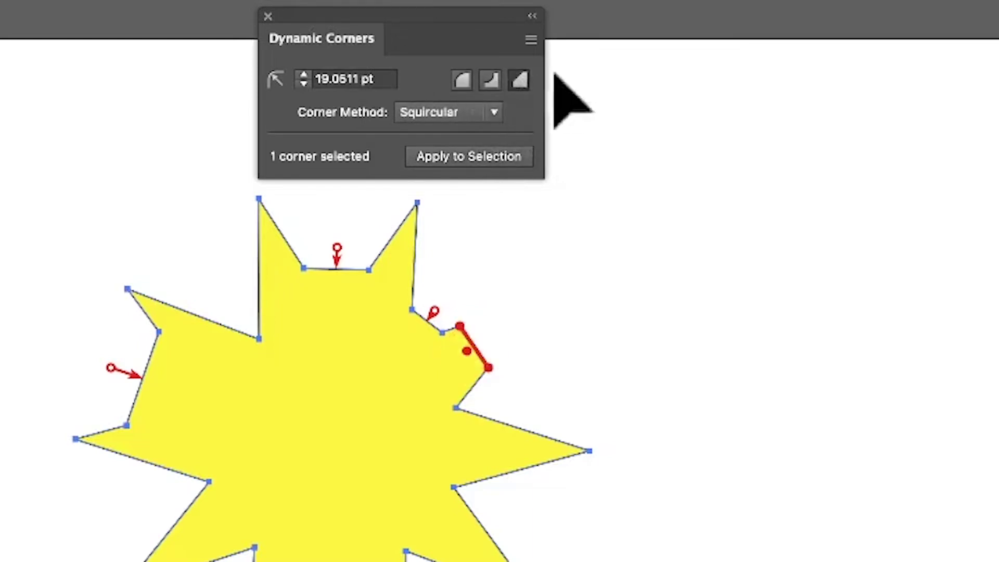
Step: Cycle the corner method through True Radius, Standard and Squircular, ending on True Radius
click(491, 112)
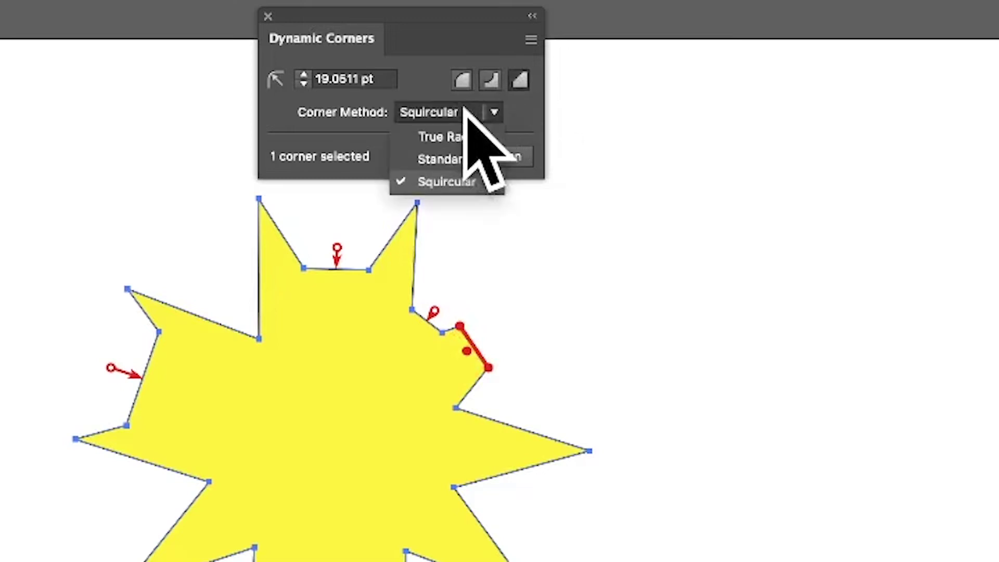
click(453, 136)
click(457, 114)
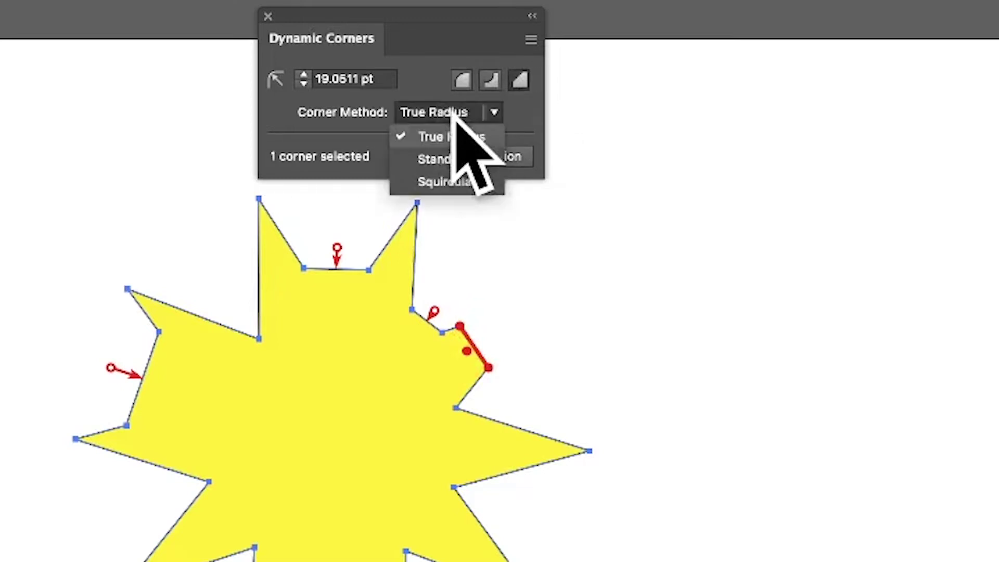
click(452, 158)
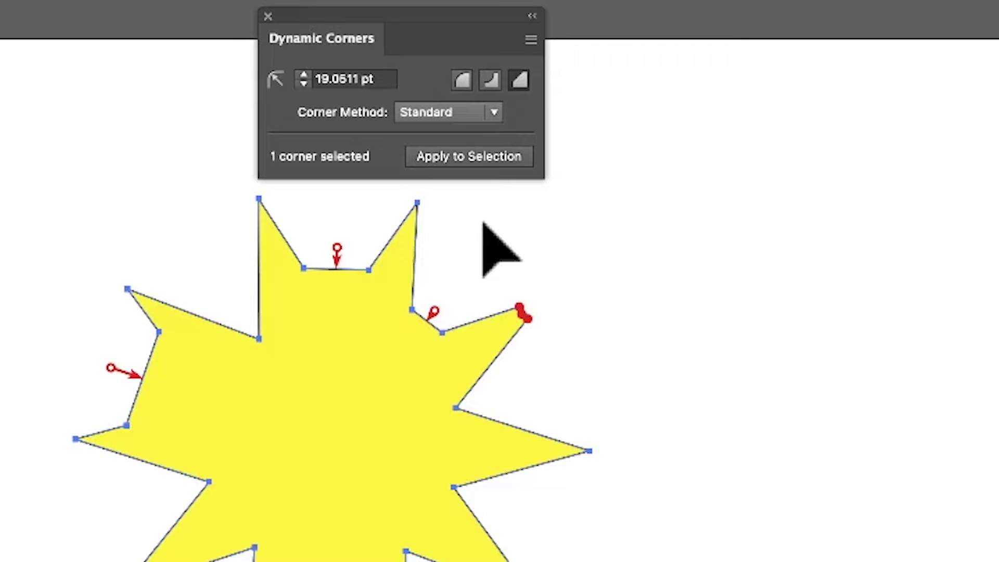
click(456, 114)
click(458, 182)
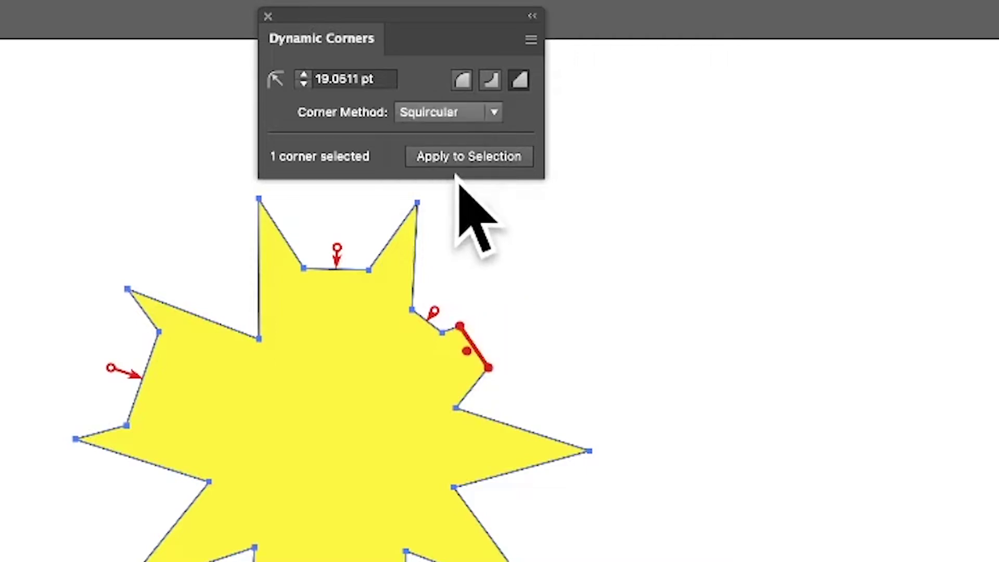
click(446, 115)
click(437, 136)
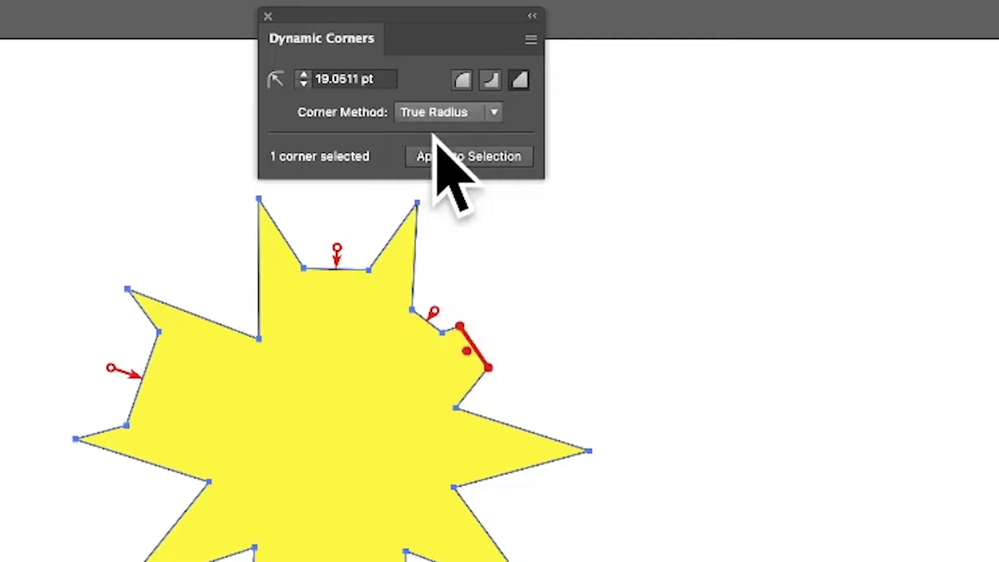
Step: Undo the corner edits with Cmd+Z and draw a fresh yellow star
key(v)
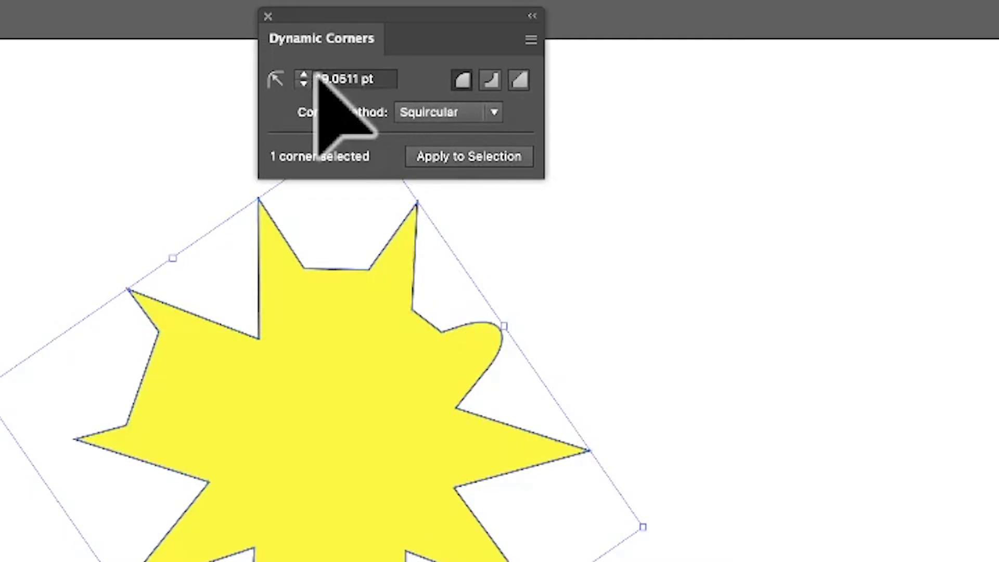
key(super+z)
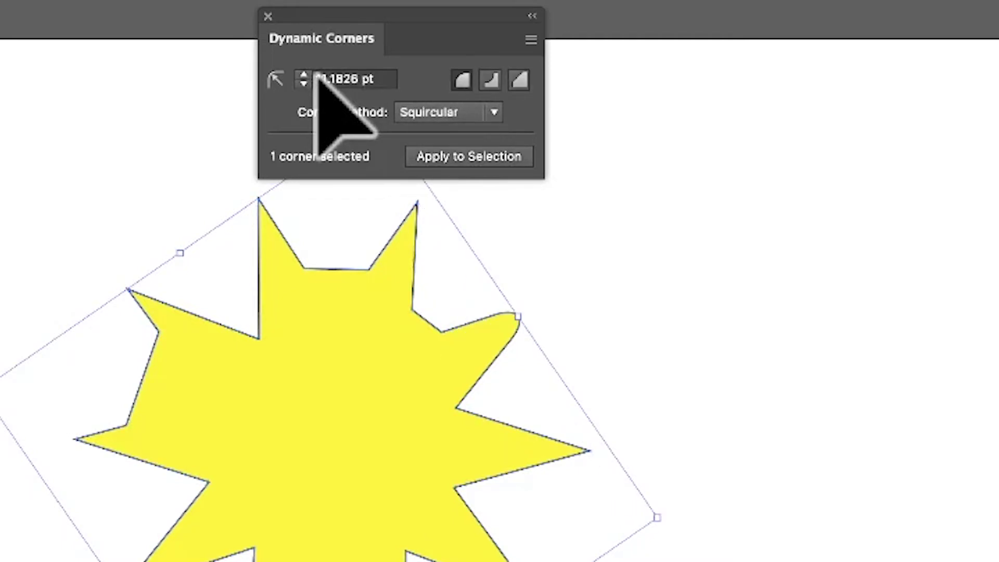
click(275, 79)
key(v)
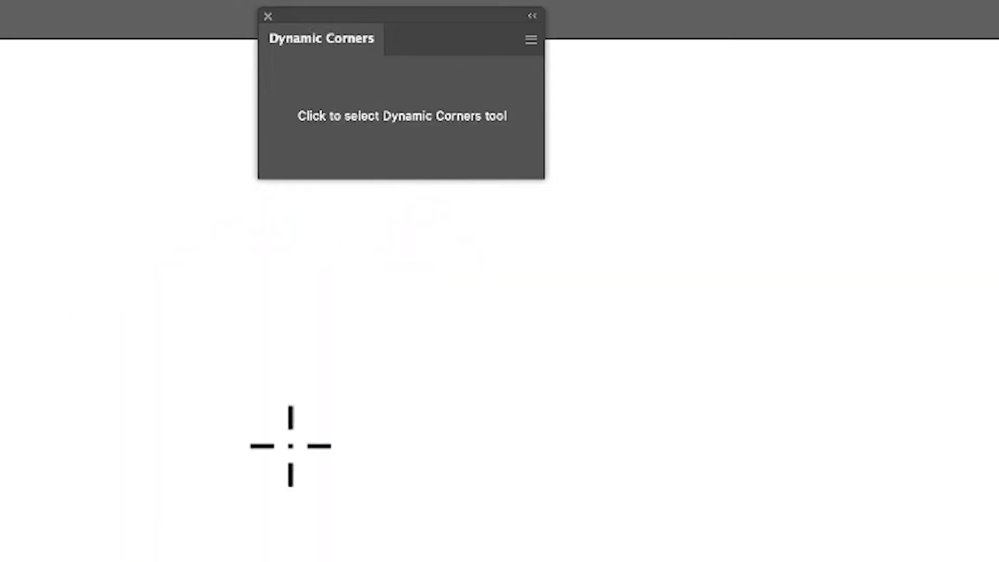
drag(291, 445, 523, 561)
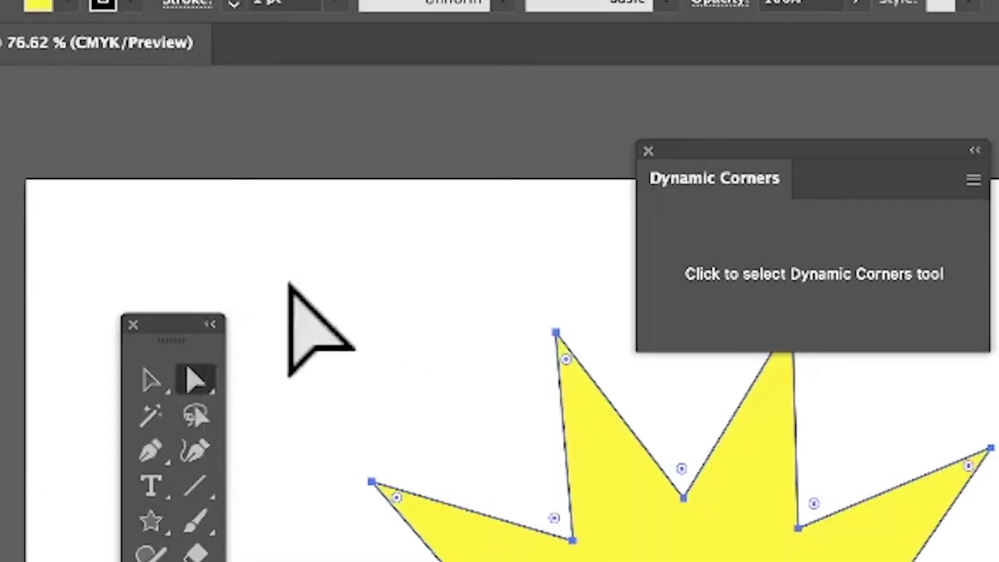
Step: Round two selected upper-left star corners, undo that rounding, and return to the Selection tool
drag(0, 124, 251, 329)
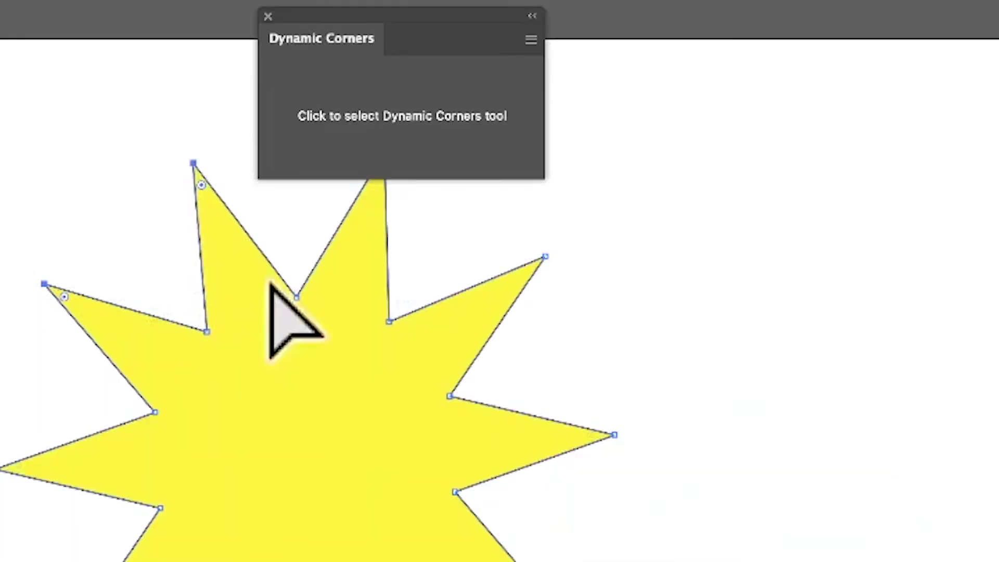
click(424, 124)
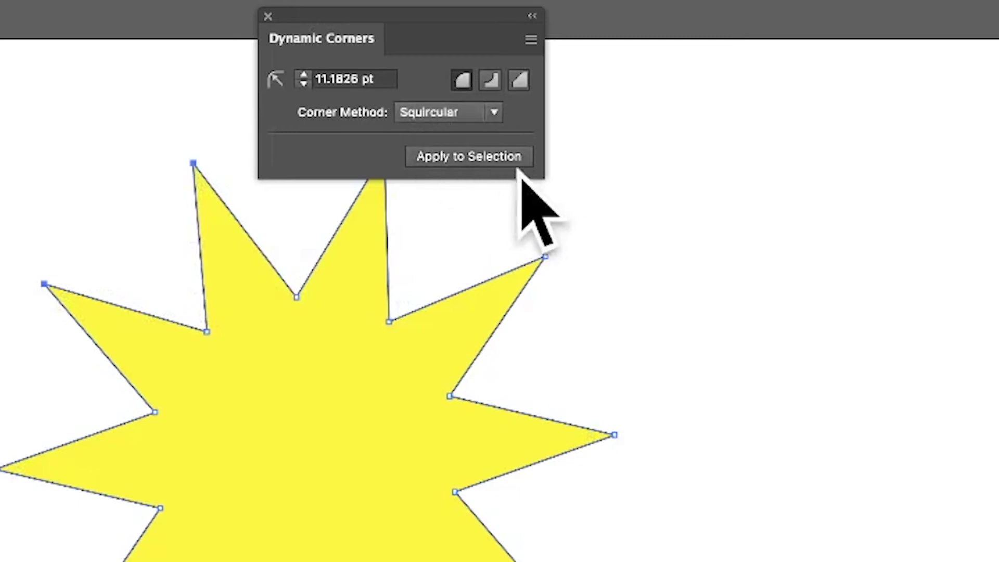
click(488, 152)
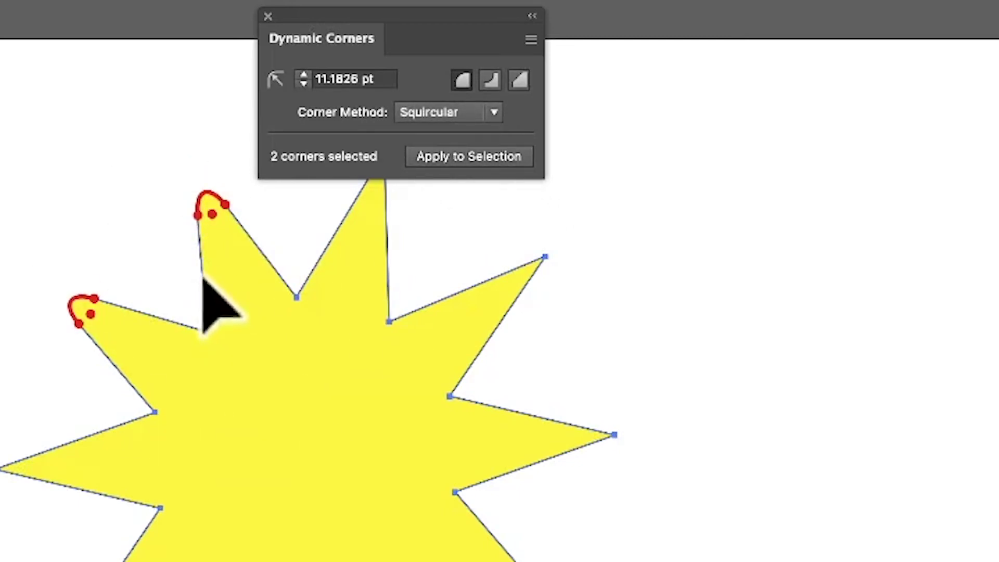
key(super+z)
key(super+z)
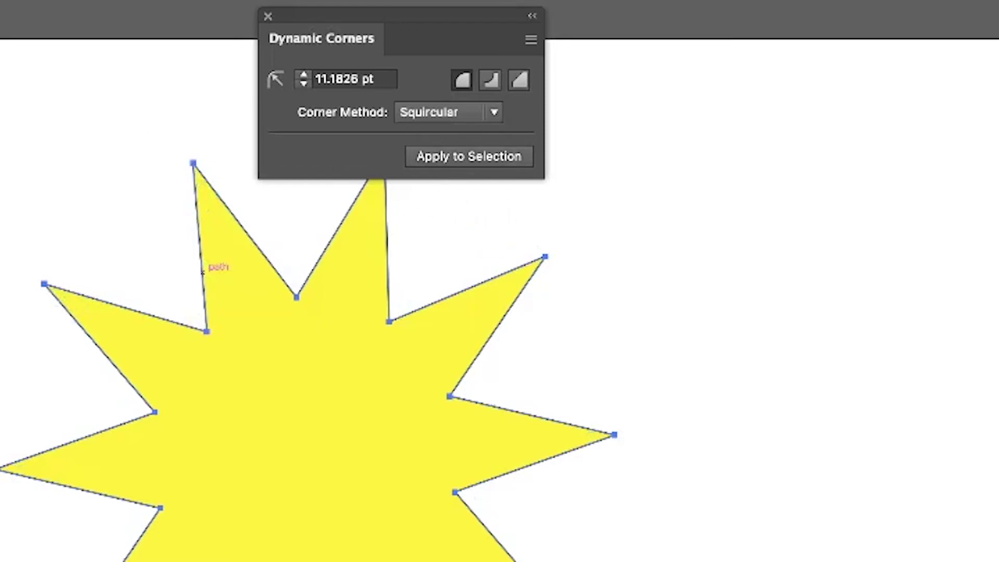
key(v)
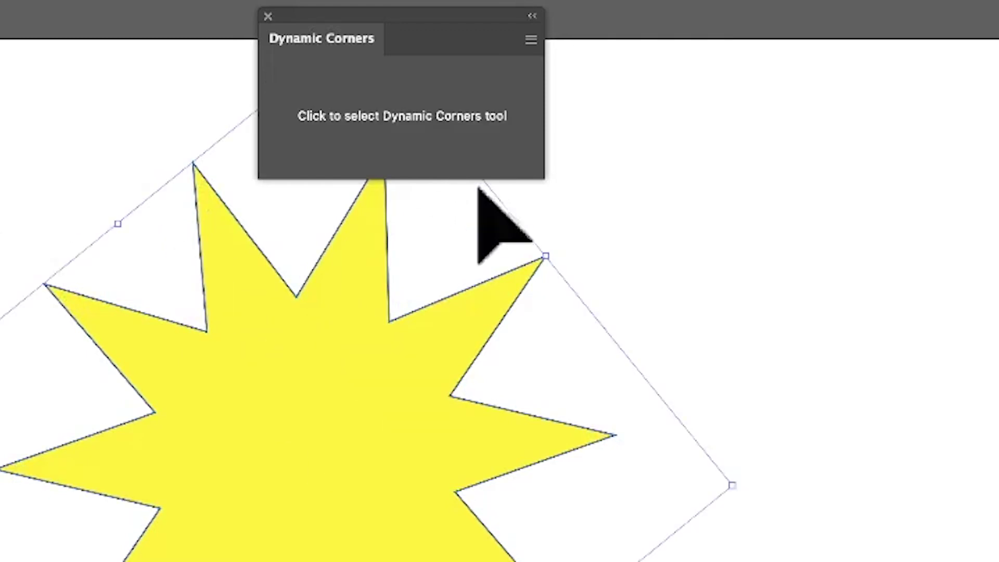
Step: Apply dynamic corners to all 20 star corners and drag the radius up to 23.145 pt
click(406, 111)
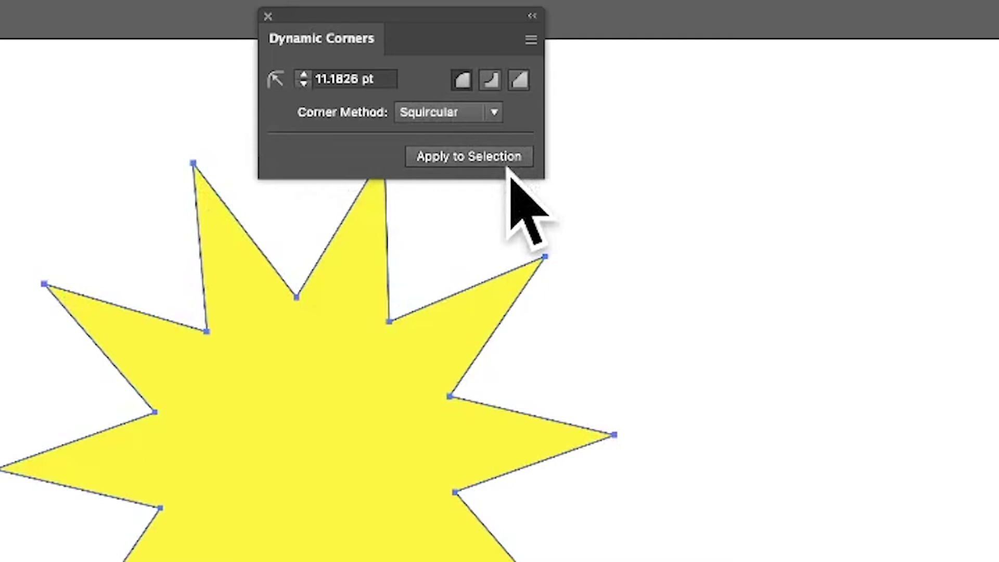
click(490, 157)
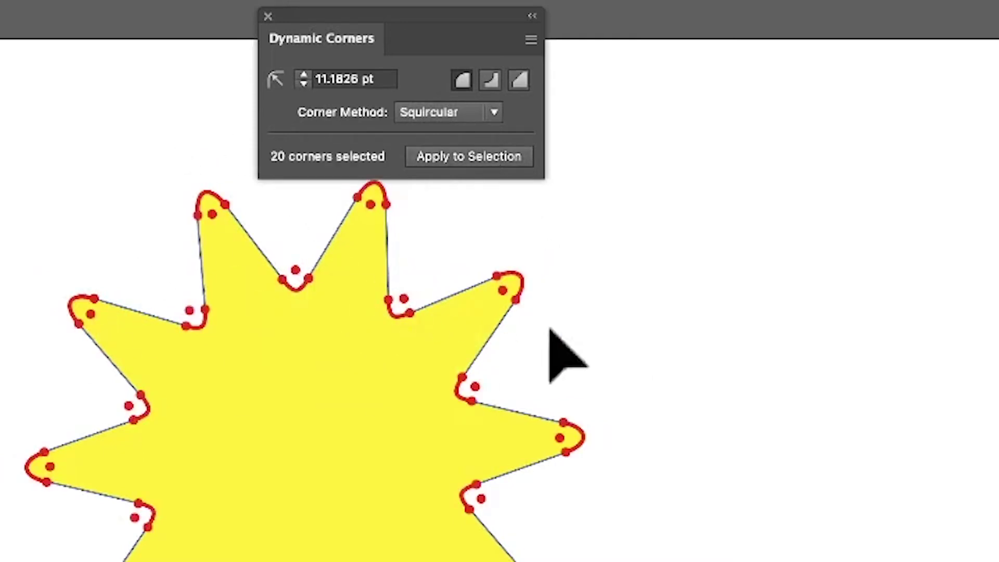
mouse_move(405, 296)
mouse_down()
mouse_move(426, 248)
mouse_move(409, 281)
mouse_up()
drag(471, 310, 563, 439)
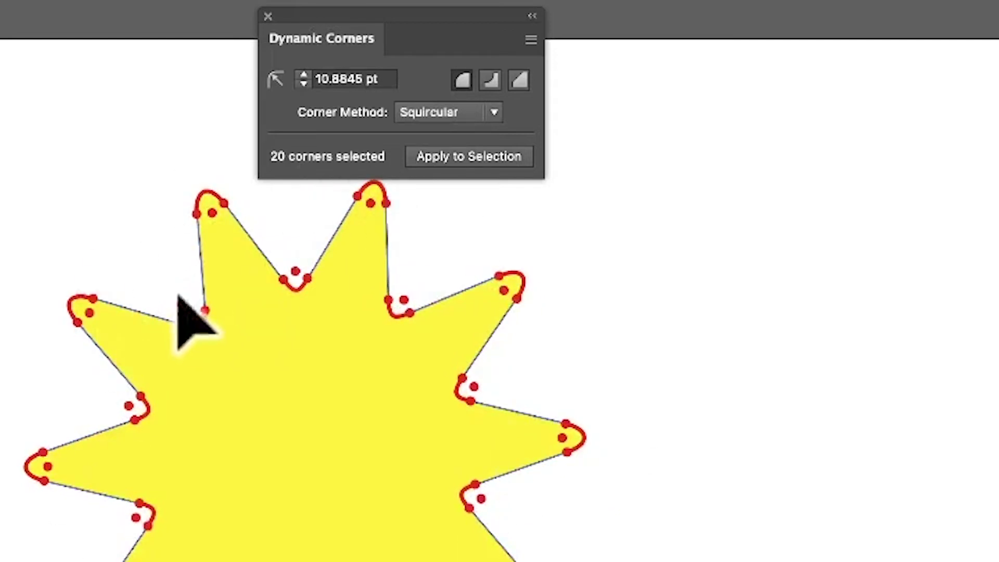
mouse_move(197, 317)
drag(195, 317, 178, 285)
drag(384, 83, 225, 65)
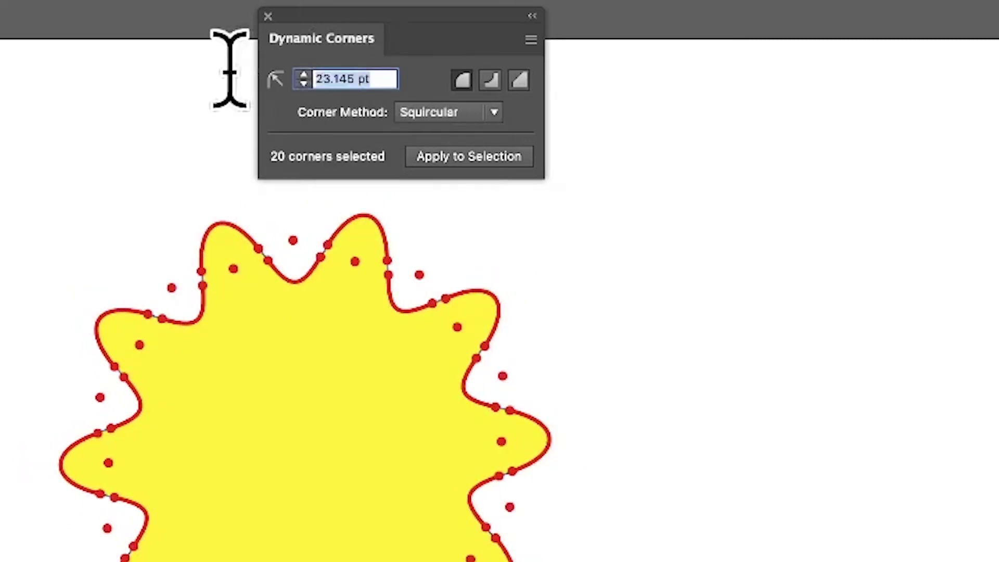
Step: Step the star's corner radius down to 11 pt with the spinner, then settle at 12 pt
click(303, 82)
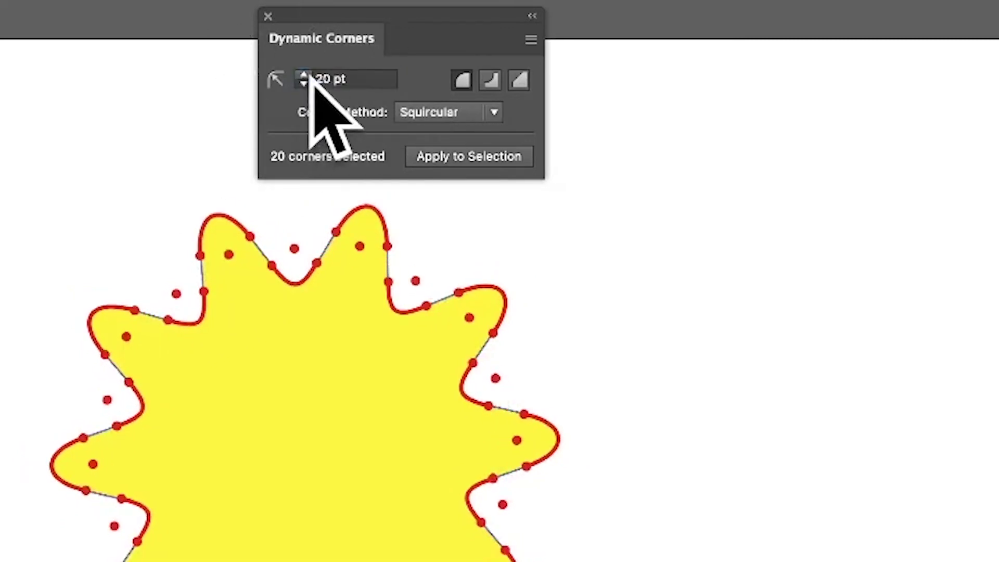
click(304, 82)
click(303, 83)
click(304, 82)
click(304, 82)
click(304, 82)
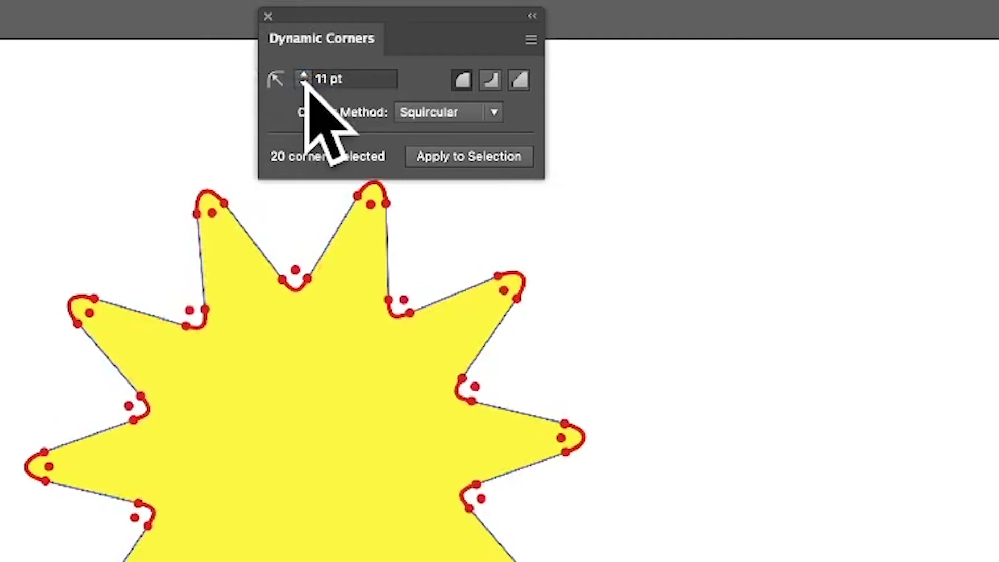
click(350, 84)
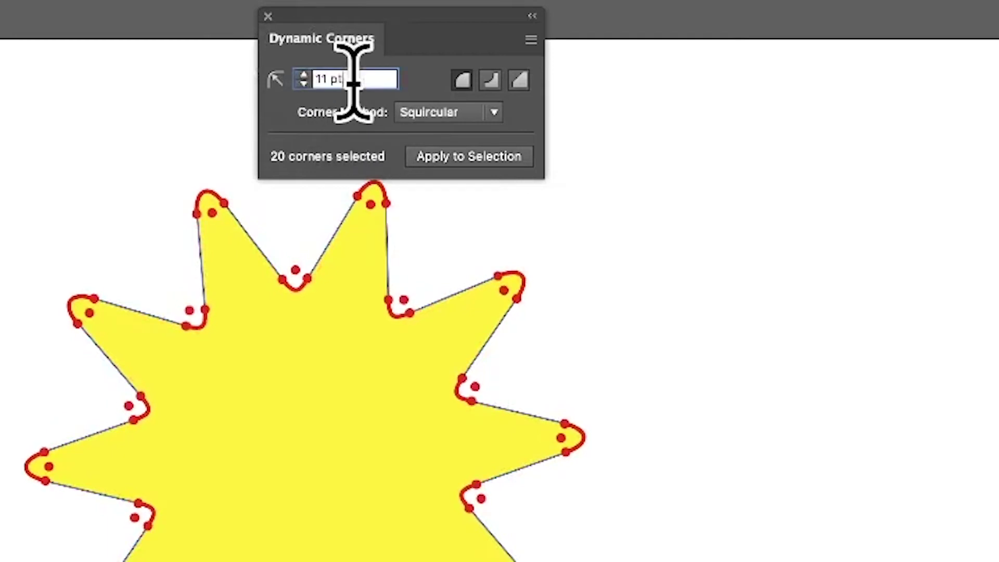
drag(390, 85, 272, 68)
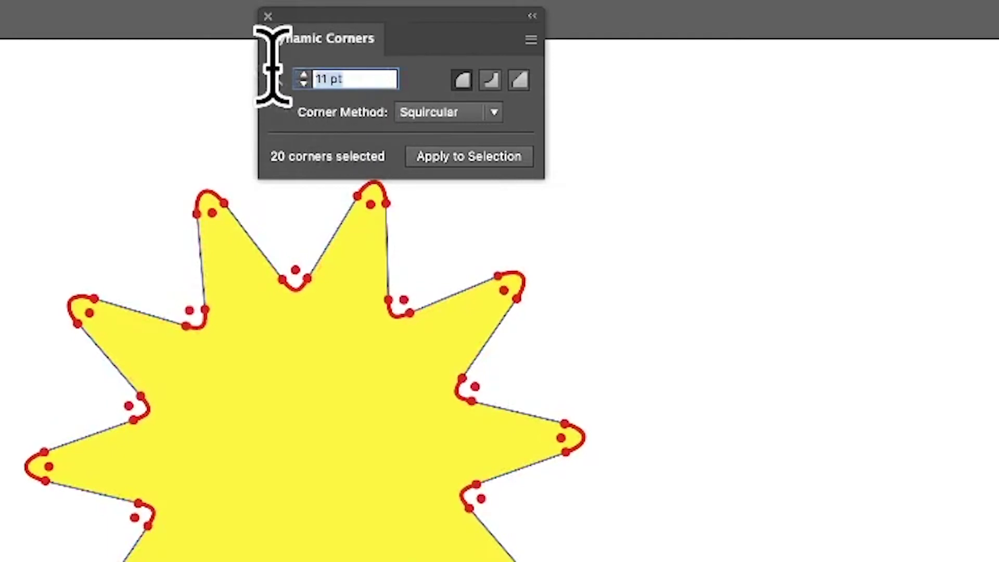
click(305, 74)
click(305, 74)
click(305, 75)
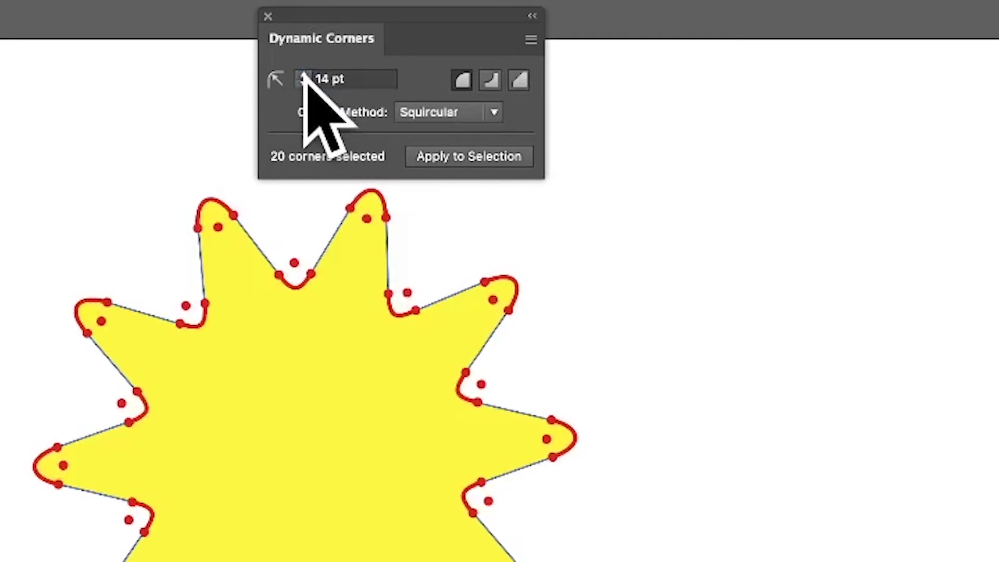
click(303, 83)
click(303, 84)
click(303, 84)
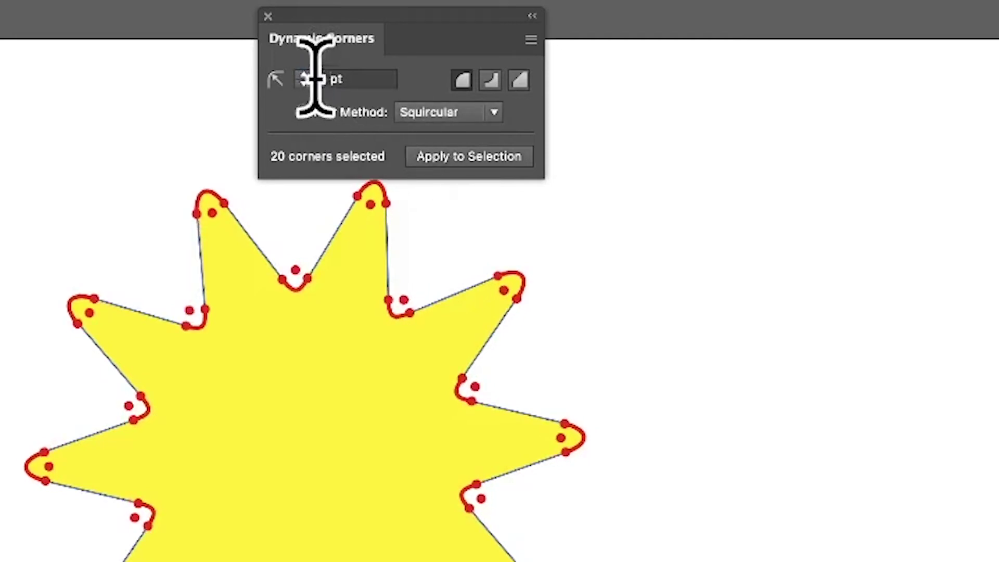
click(304, 75)
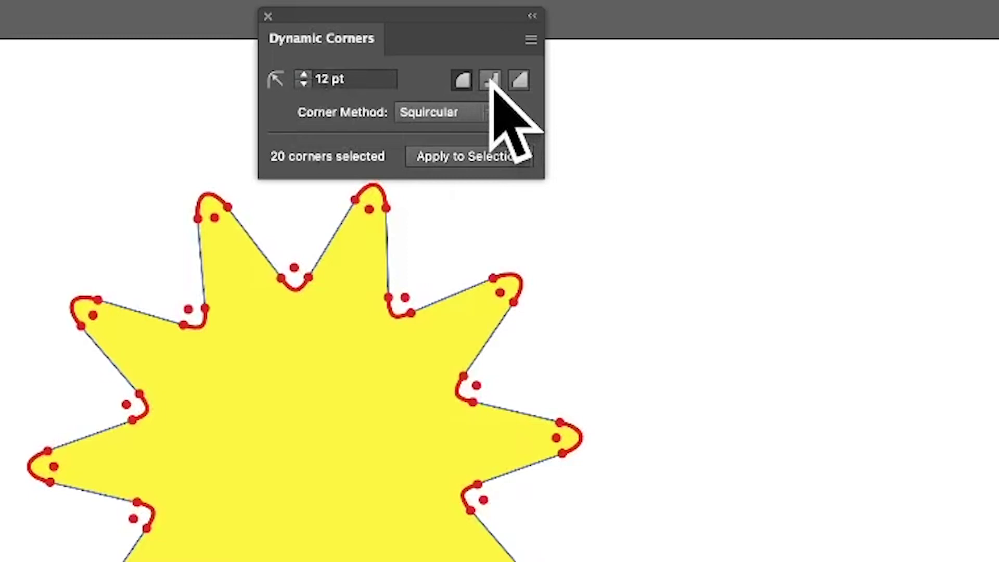
Step: Make all star corners chamfers using the True Radius method, sized to 17.2554 pt
click(520, 80)
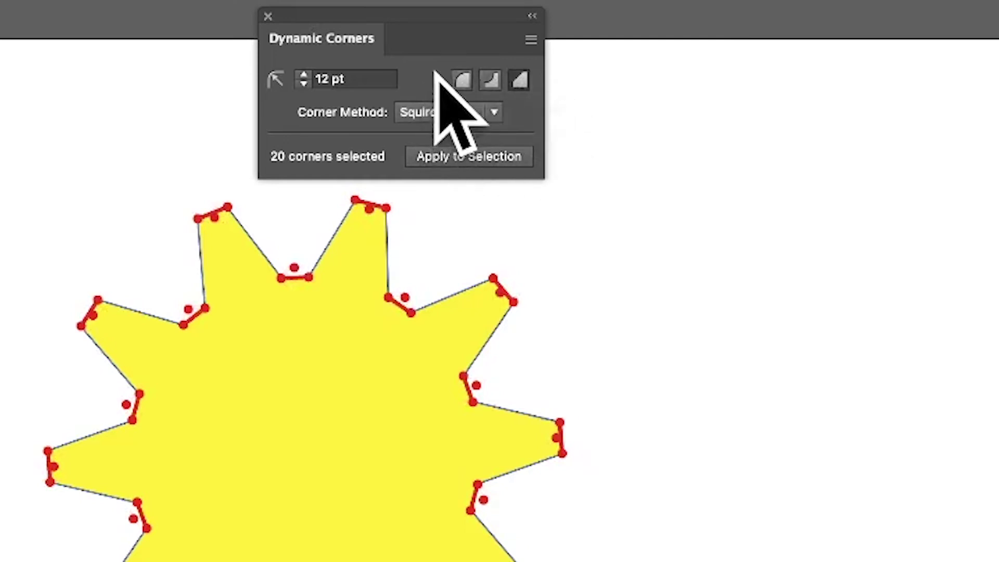
click(444, 115)
click(442, 158)
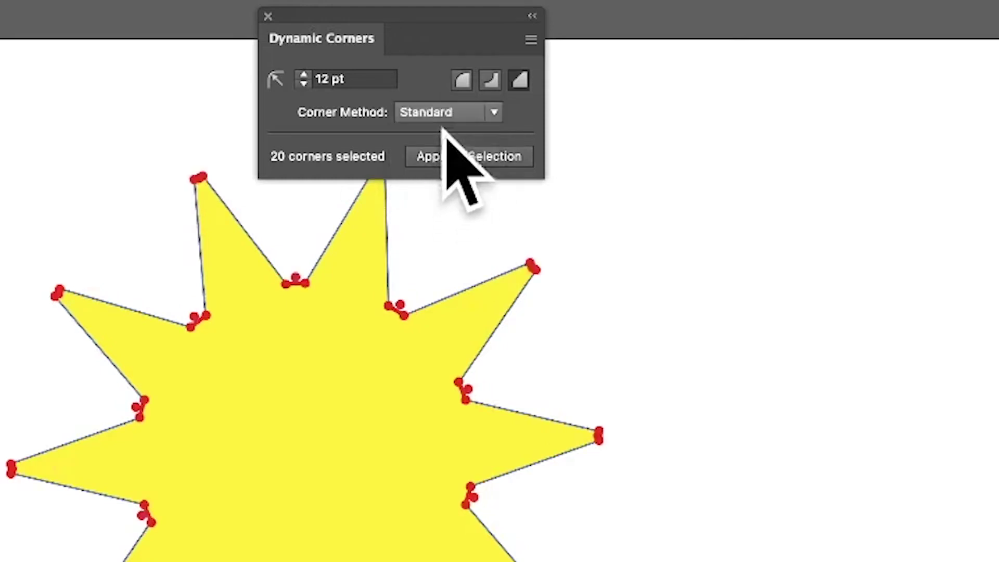
click(443, 117)
click(442, 135)
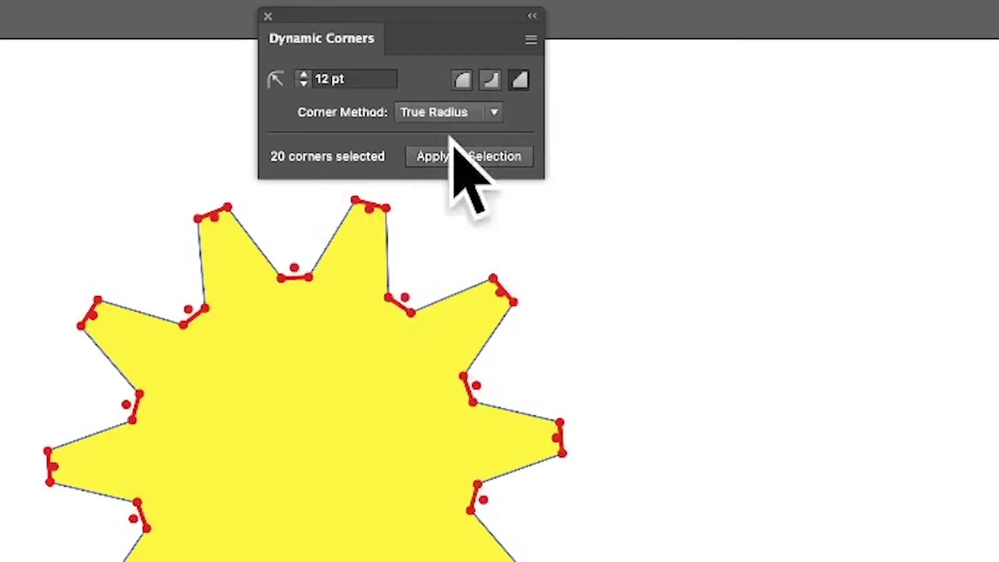
mouse_move(405, 295)
mouse_down()
mouse_move(439, 252)
mouse_move(401, 296)
mouse_move(419, 286)
mouse_up()
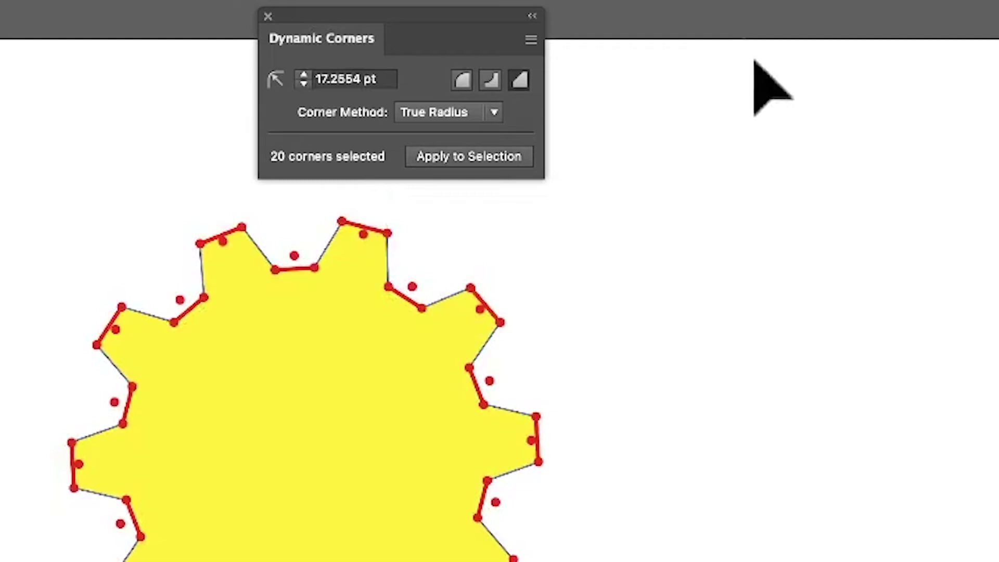
Step: Fix the chamfers with Remove Dynamic Status (Selected), then shrink the gear slightly and reposition it
click(536, 40)
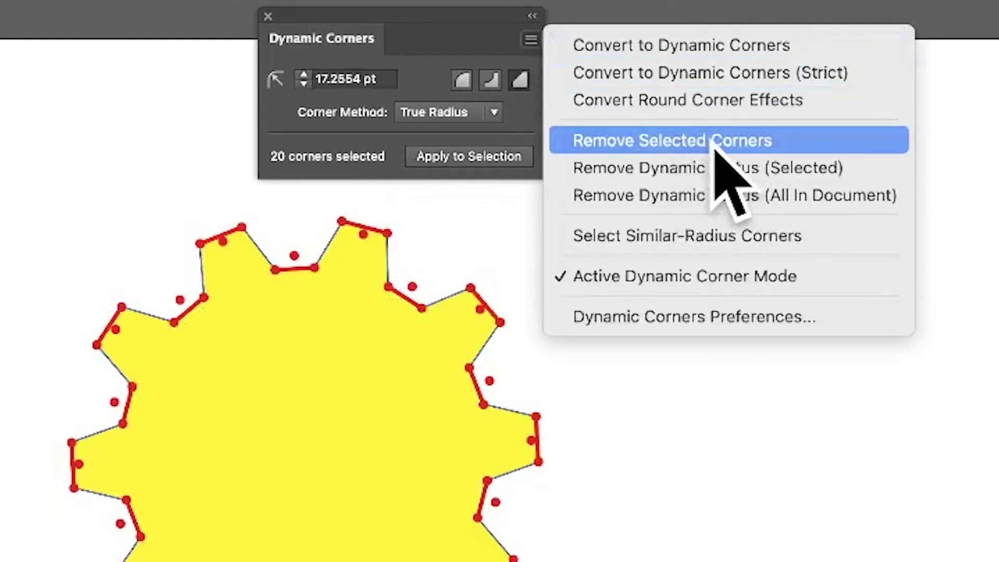
click(698, 173)
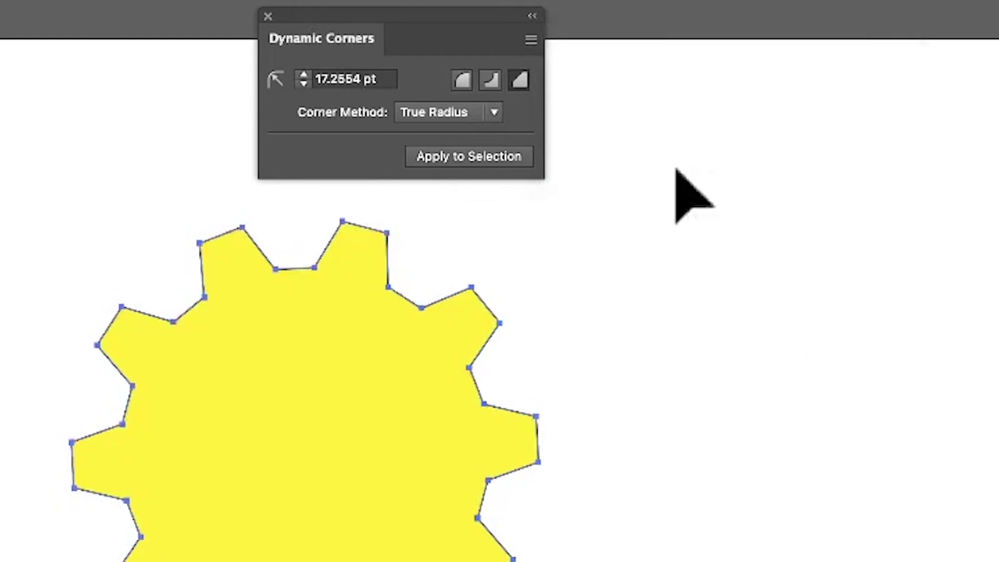
key(v)
drag(374, 353, 420, 367)
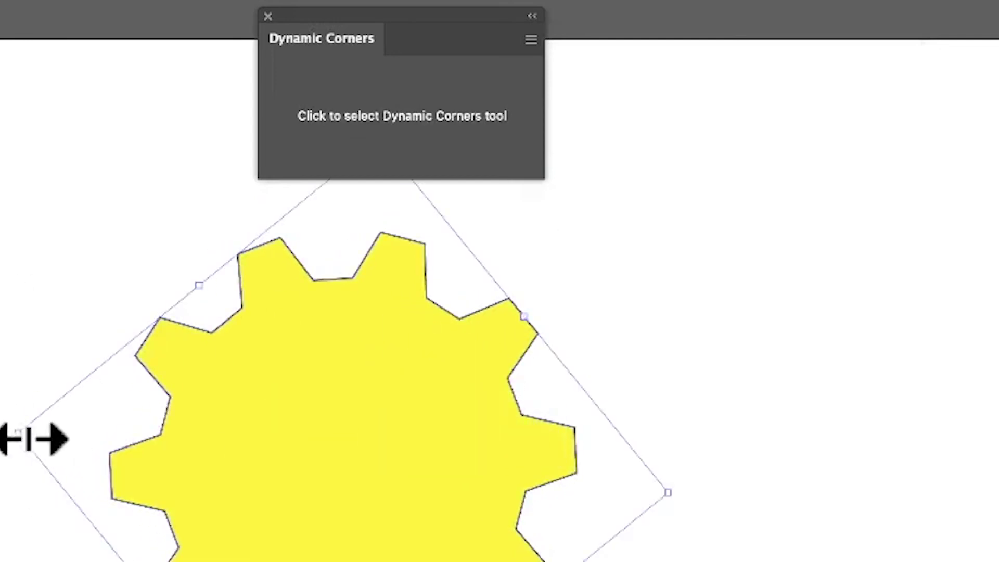
drag(34, 439, 163, 455)
drag(448, 453, 375, 452)
Step: Apply Object > Expand to the gear, then delete it to revert to the sharp-pointed star
click(263, 13)
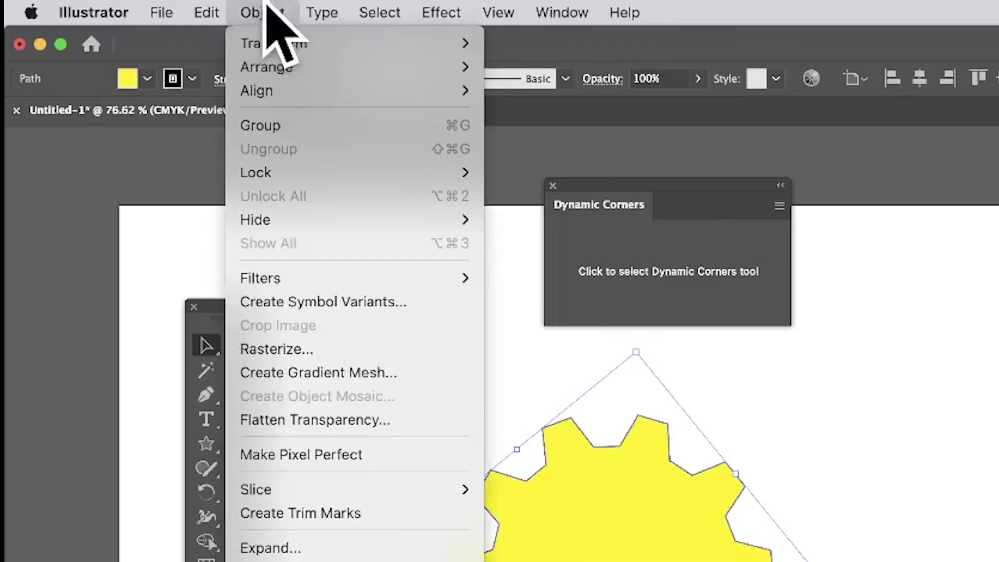
click(377, 549)
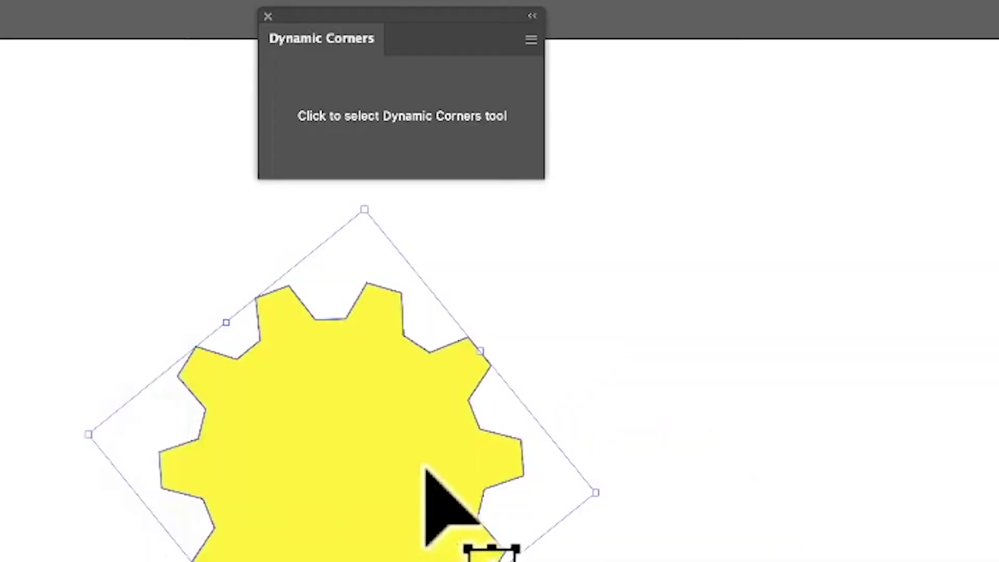
key(Delete)
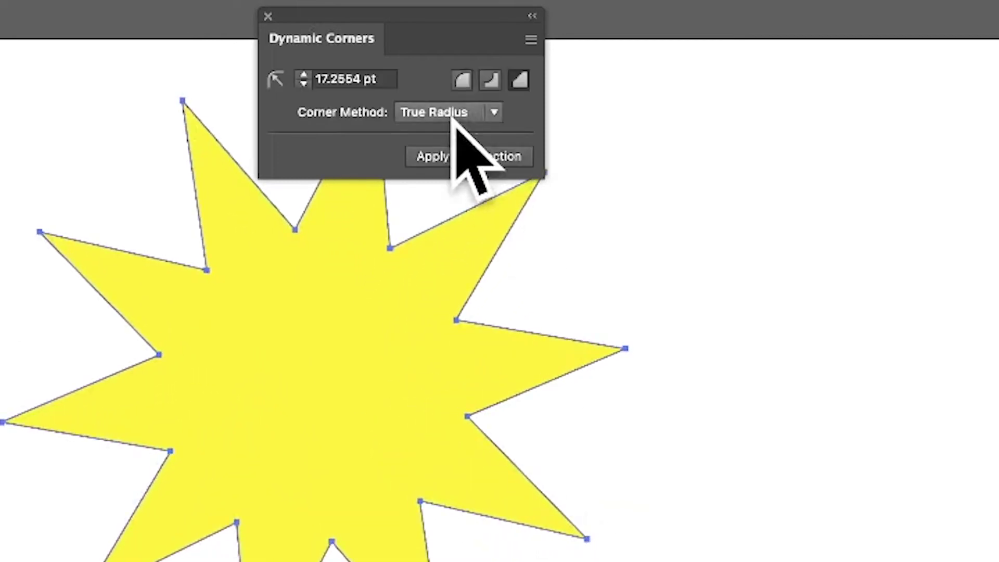
Step: Chamfer the star's corners again and add a rectangle over it with matching 17.2554 pt corners
click(502, 157)
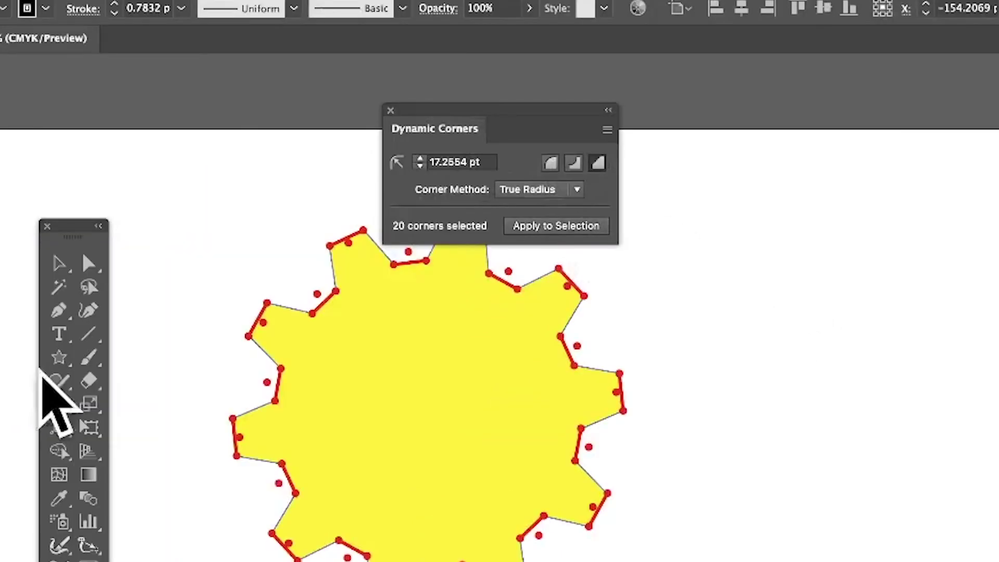
drag(60, 357, 99, 355)
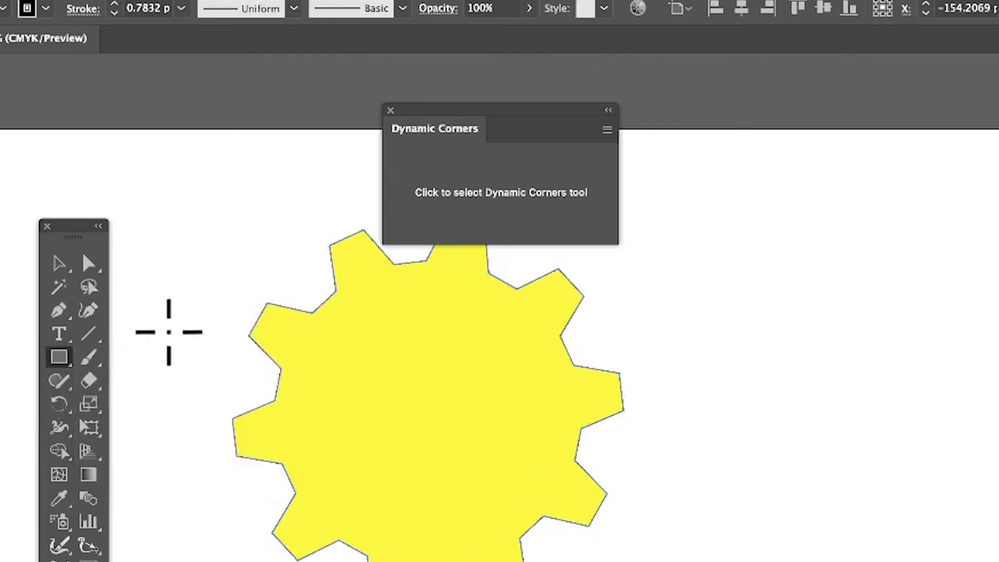
drag(170, 324, 510, 538)
click(501, 192)
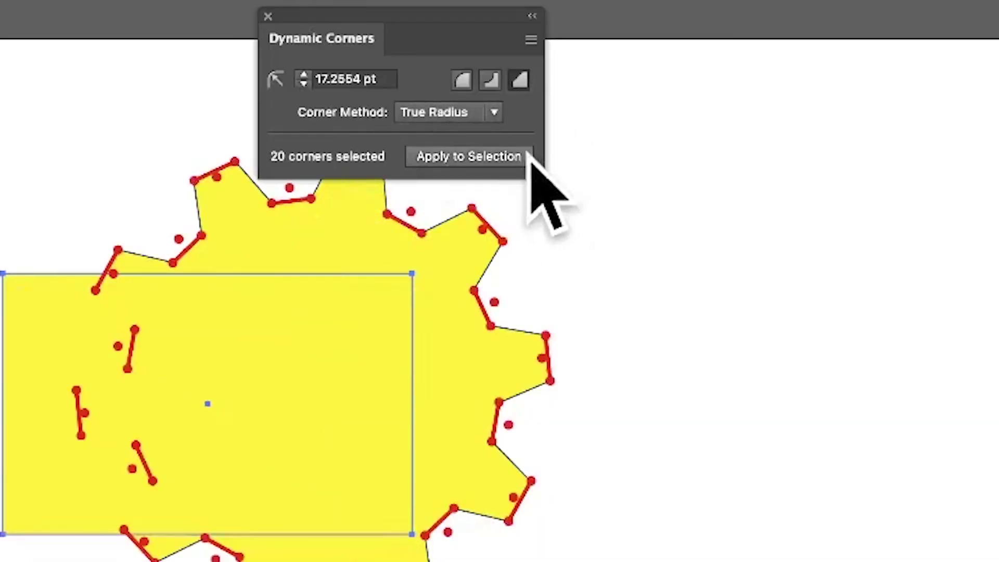
click(463, 158)
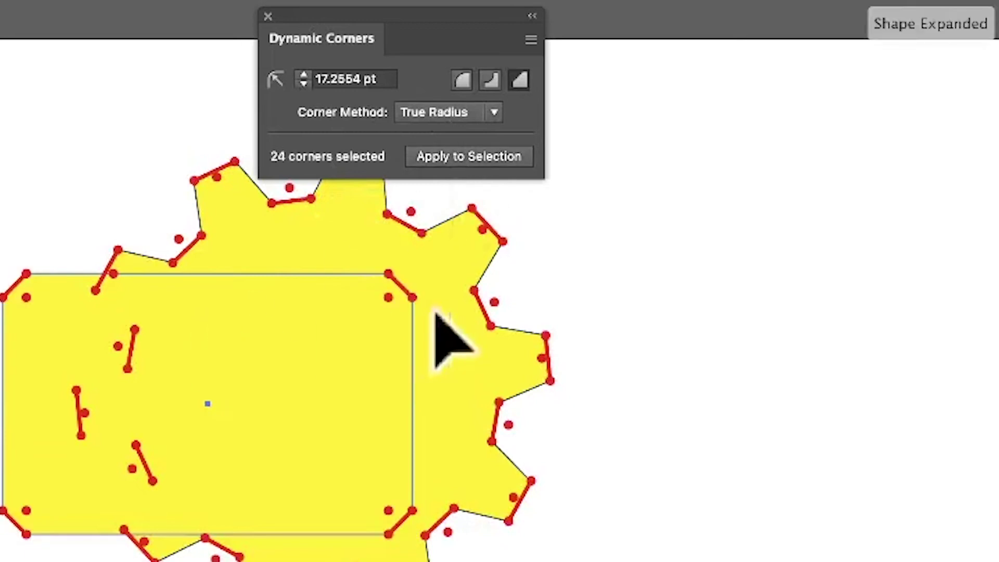
Step: Enlarge the corner radius, switch all 24 corners to Round, and drag the rectangle lower
drag(390, 301, 374, 344)
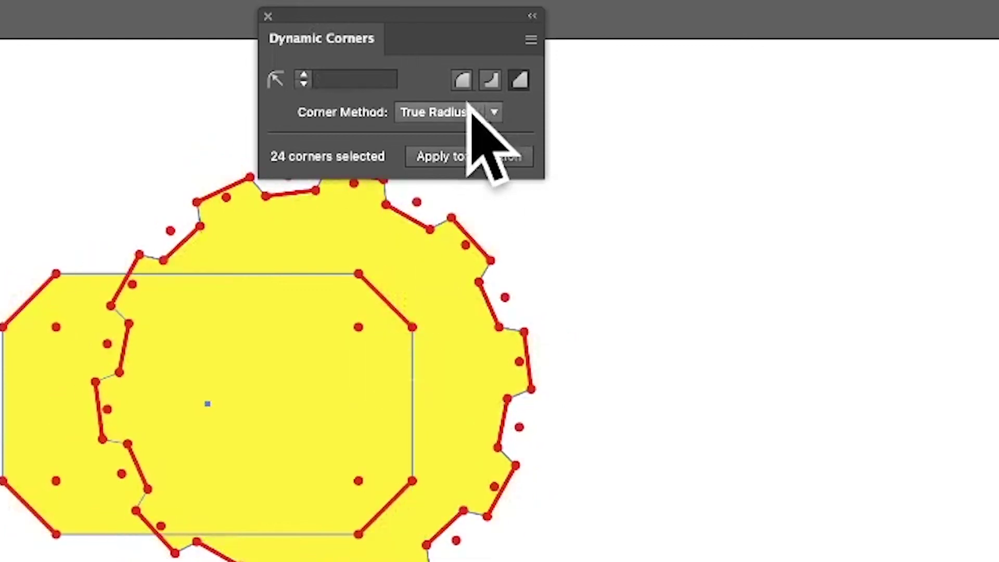
click(462, 80)
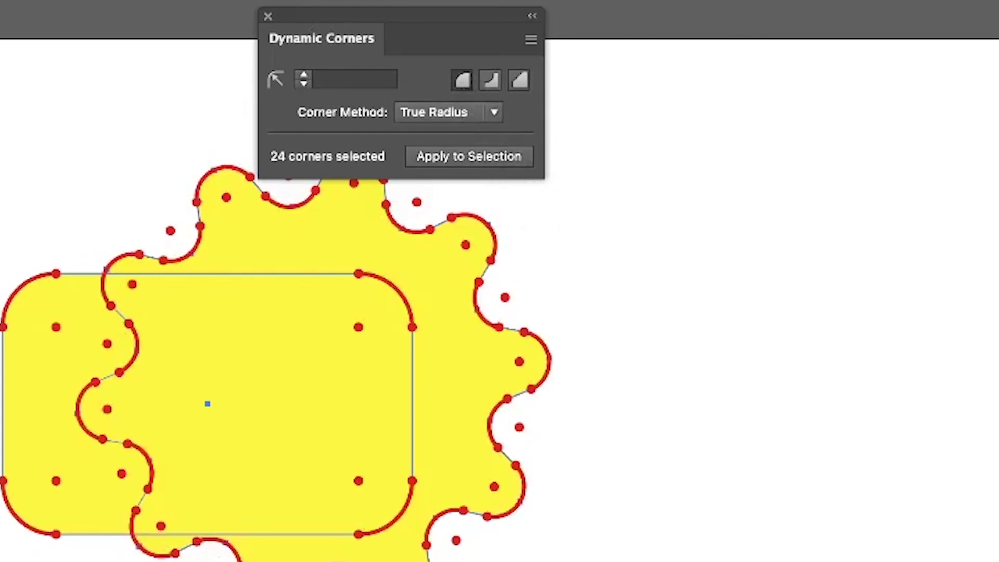
key(v)
click(141, 190)
drag(171, 330, 227, 446)
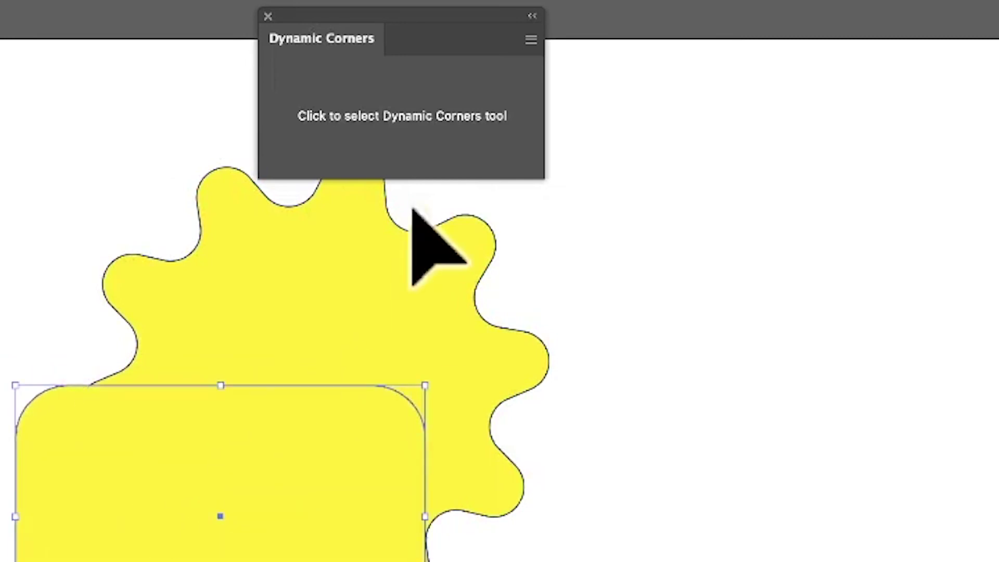
Step: With Dynamic Corners re-enabled and nothing selected, tighten the star's top-left lobe to 11.1036 pt
click(421, 129)
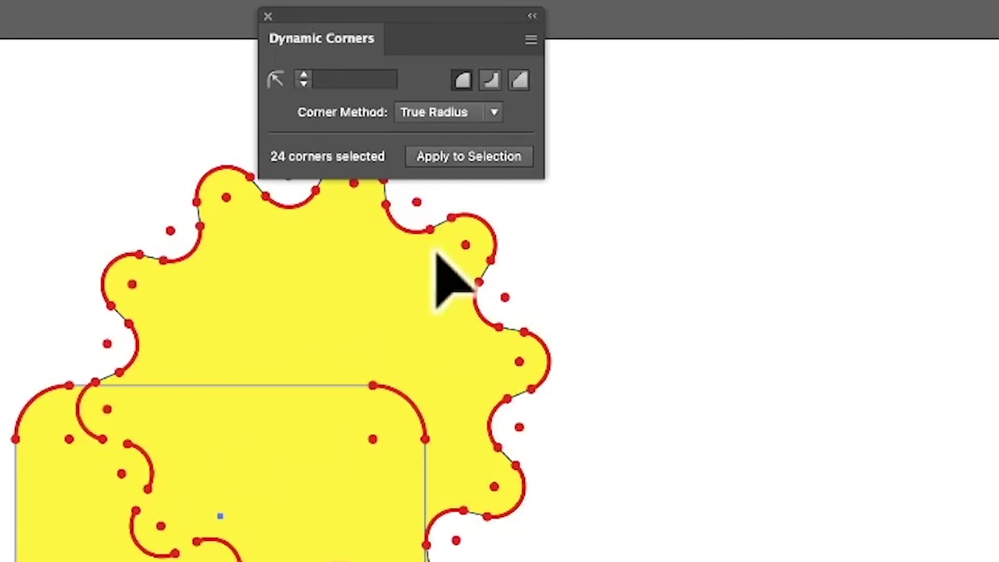
click(625, 265)
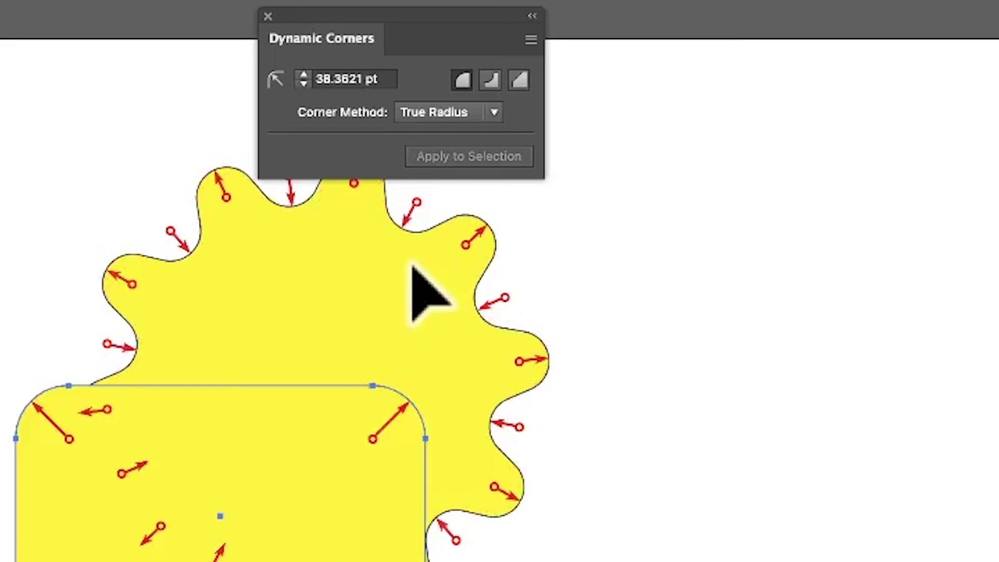
mouse_move(226, 198)
drag(225, 195, 209, 152)
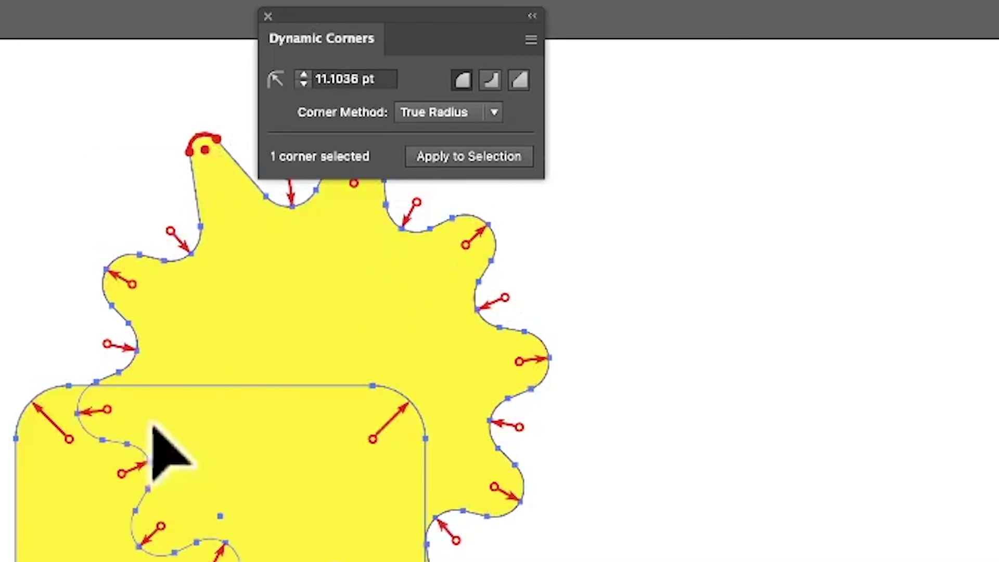
Step: Widen the rectangle's top-left corner to 72.8448 pt
mouse_move(485, 307)
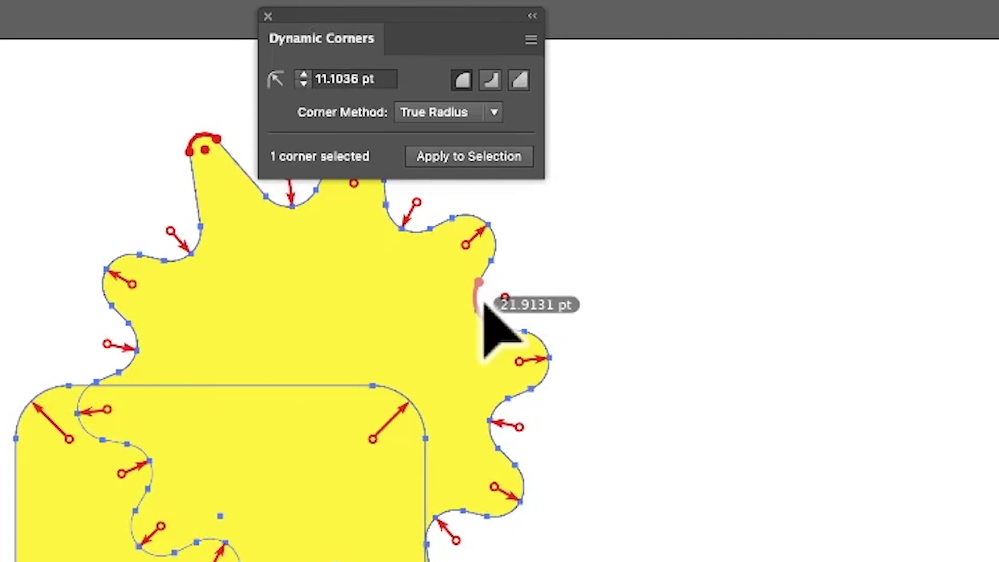
mouse_move(22, 440)
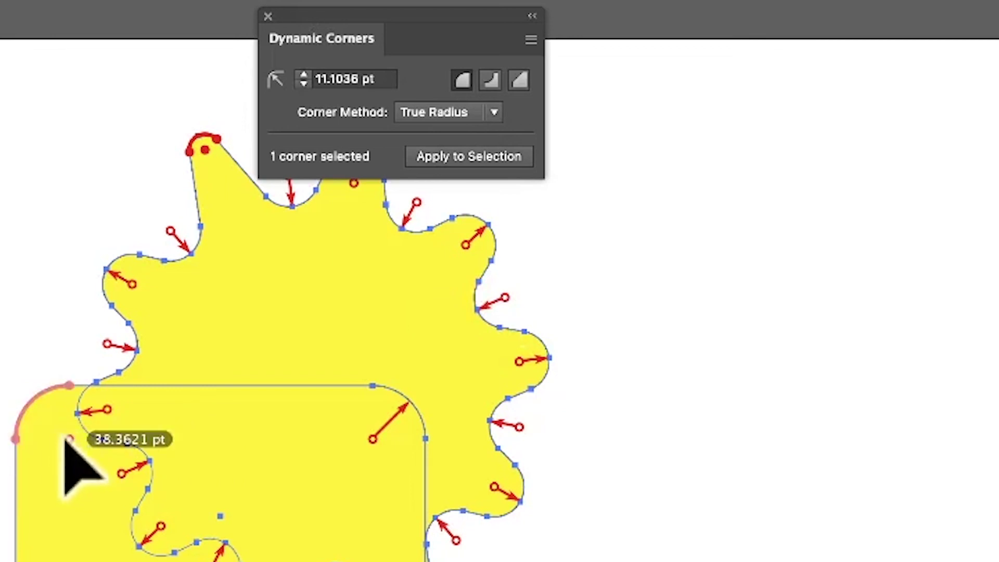
drag(67, 437, 127, 479)
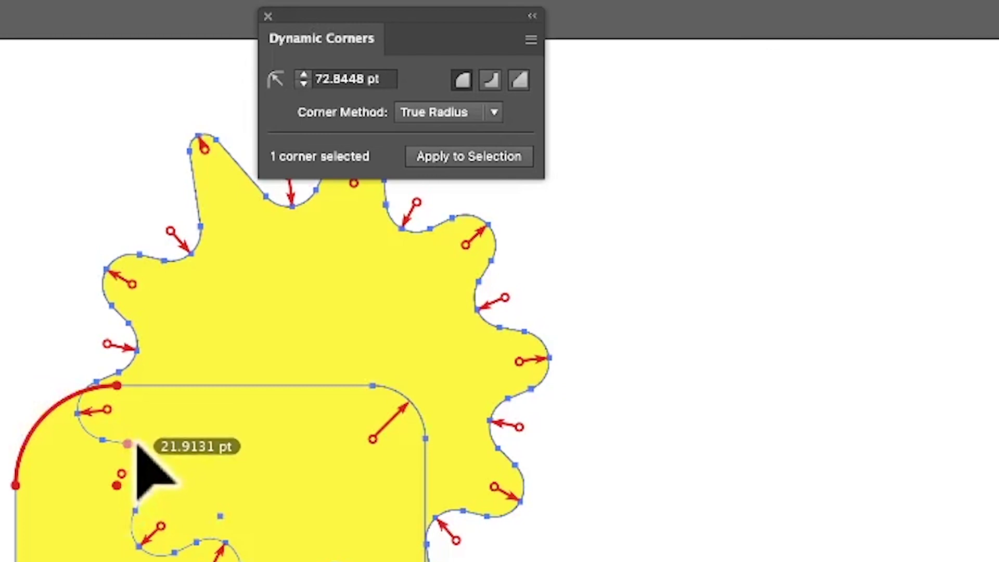
Step: Drag the rectangle's top-right corner widget inward to a 68.1034 pt curve
drag(373, 438, 332, 479)
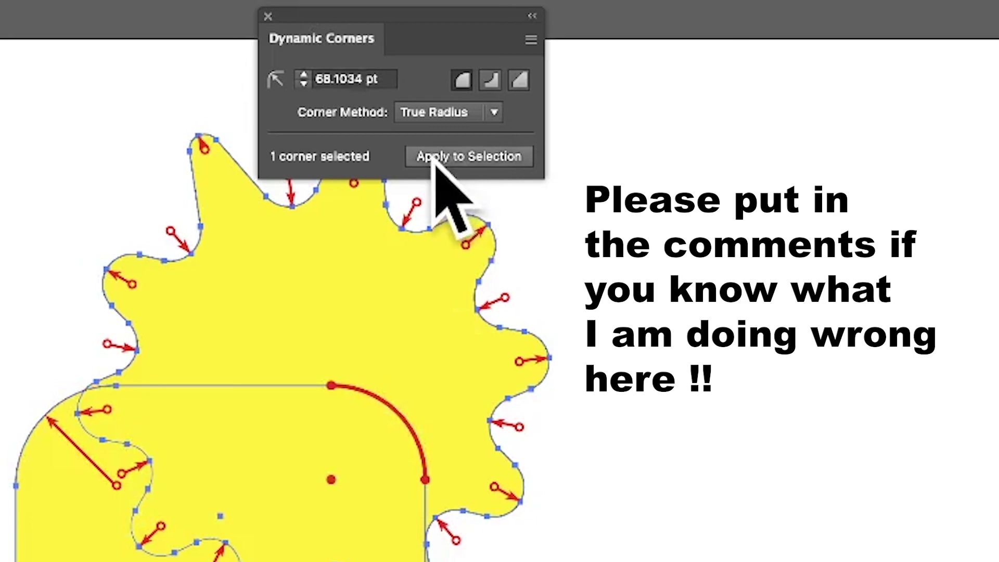